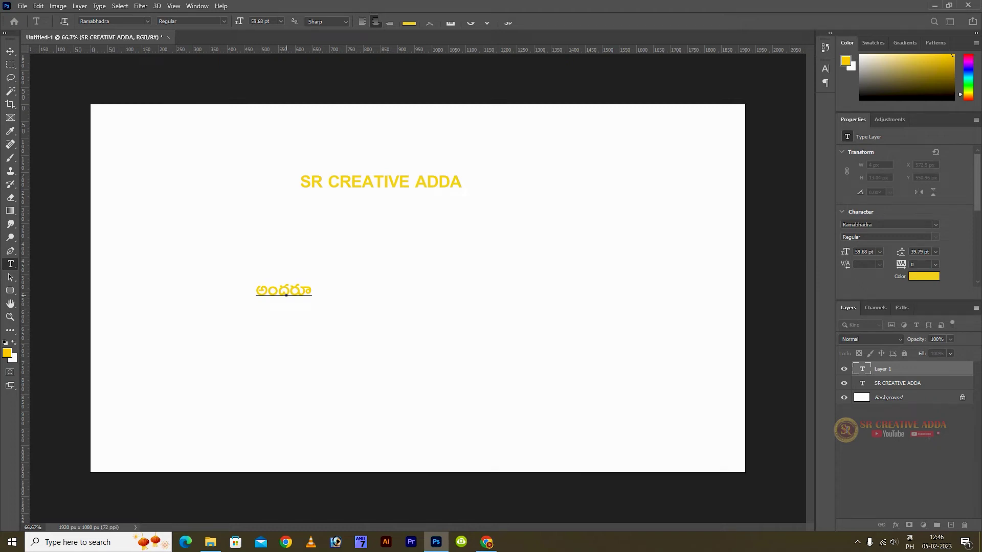
- Type 'bagundali andullo nenundali' phonetically as Telugu text below the heading
type("bagunda")
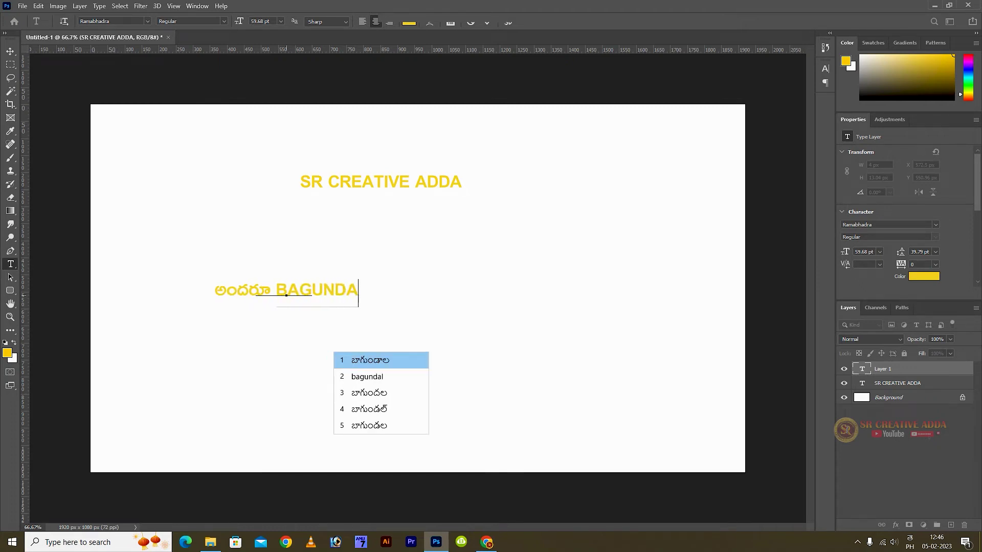
type("li")
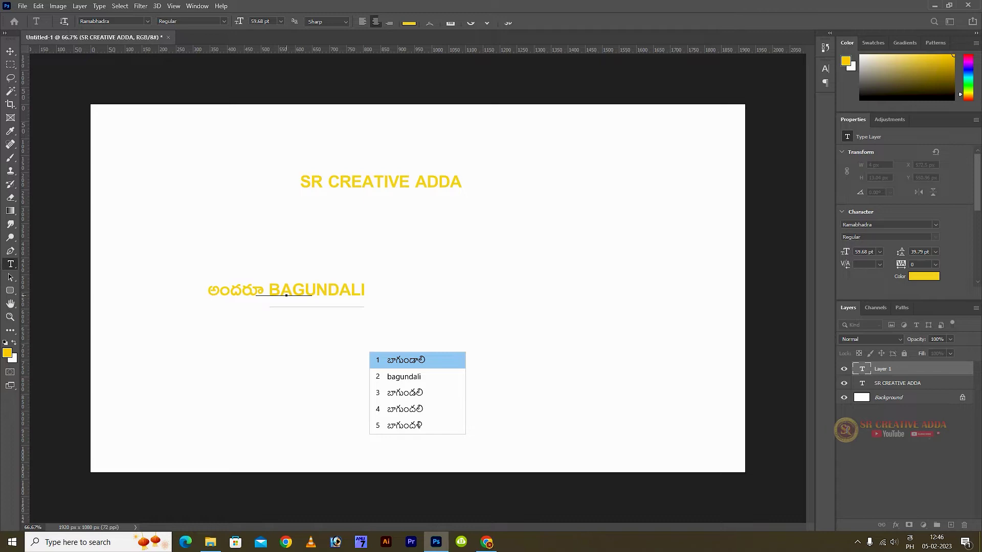
type(" andullo nenun")
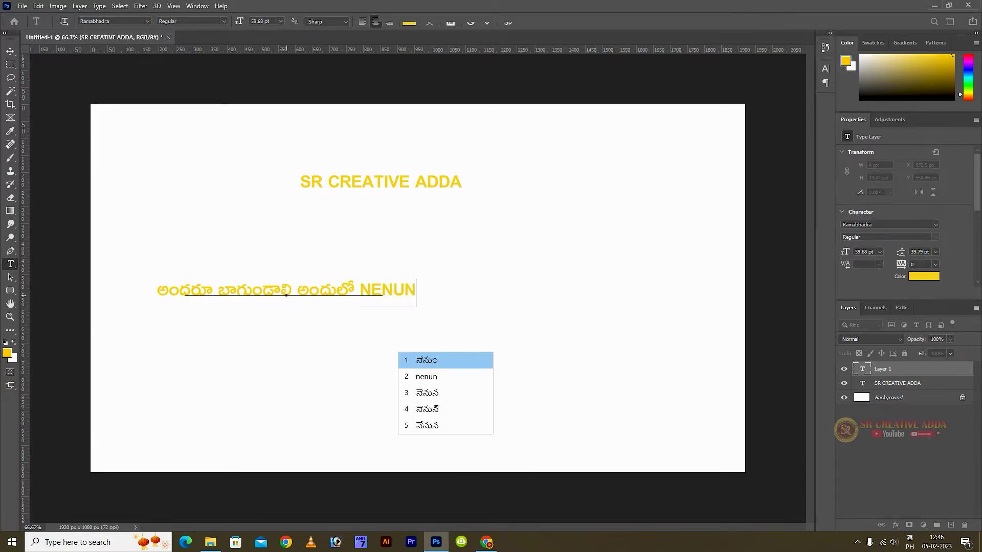
type("dali")
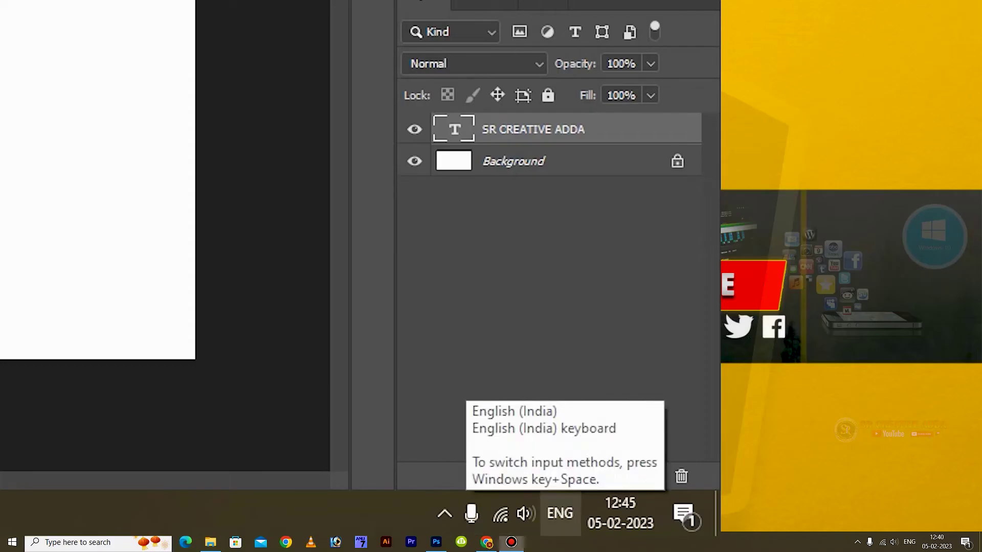
- Check the installed input languages, cycle back to Telugu Phonetic, then refresh the desktop
left_click(560, 513)
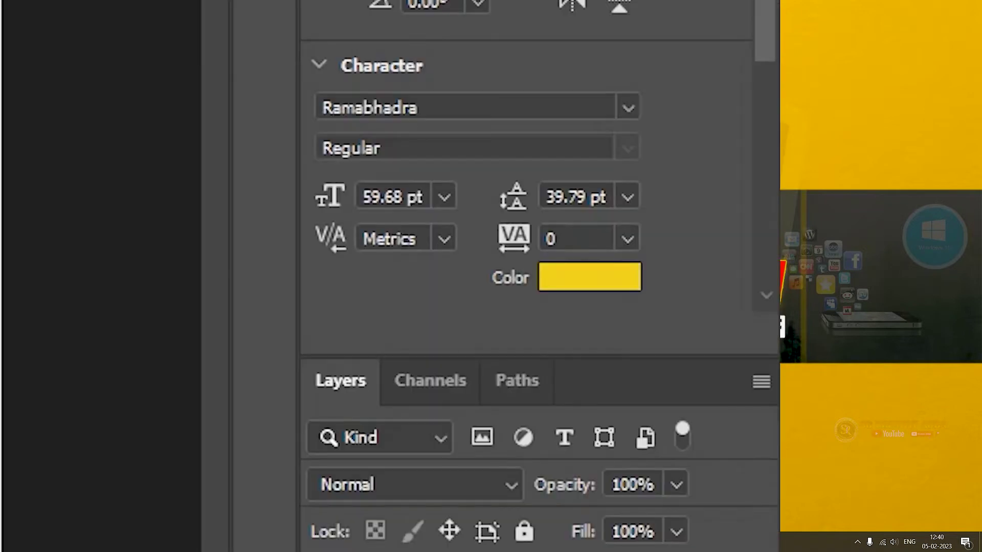
key("super+space")
key("super+space")
key("super+space")
key("super+space")
key("super+space")
key("super+space")
key("super+space")
key("super+space")
key("super+space")
key("super+space")
key("super+space")
key("super+space")
key("super+space")
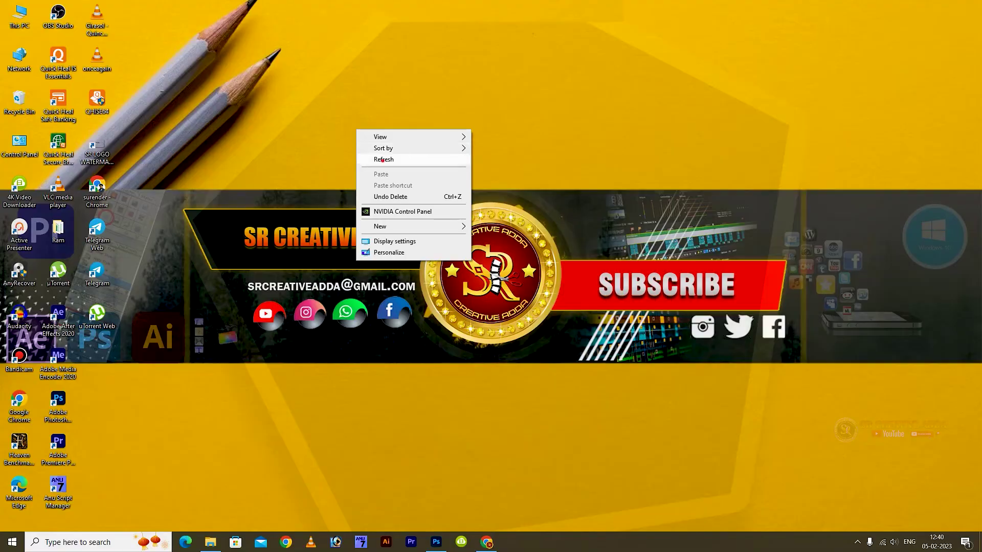
left_click(383, 160)
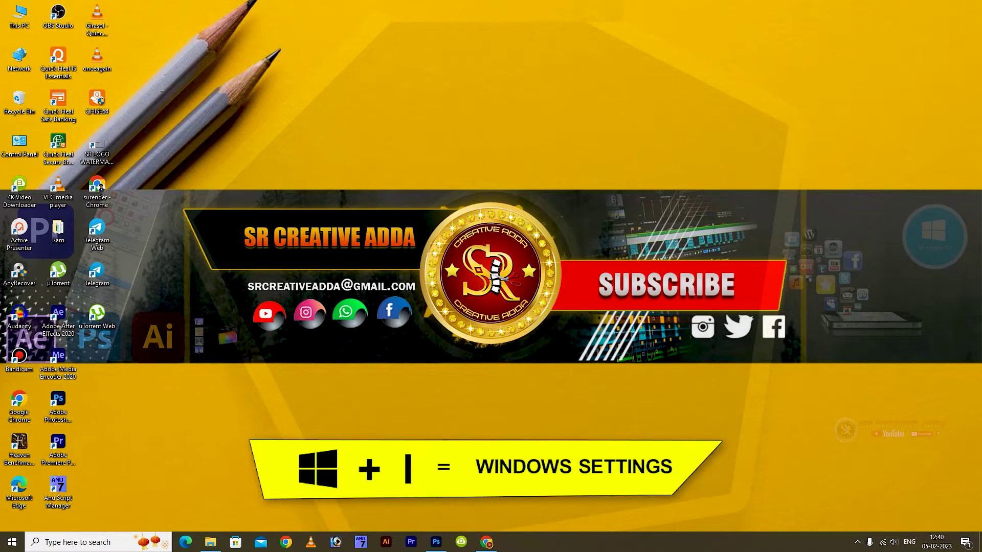
- Open Settings with Win+I and go to Time & Language > Language
key("super+i")
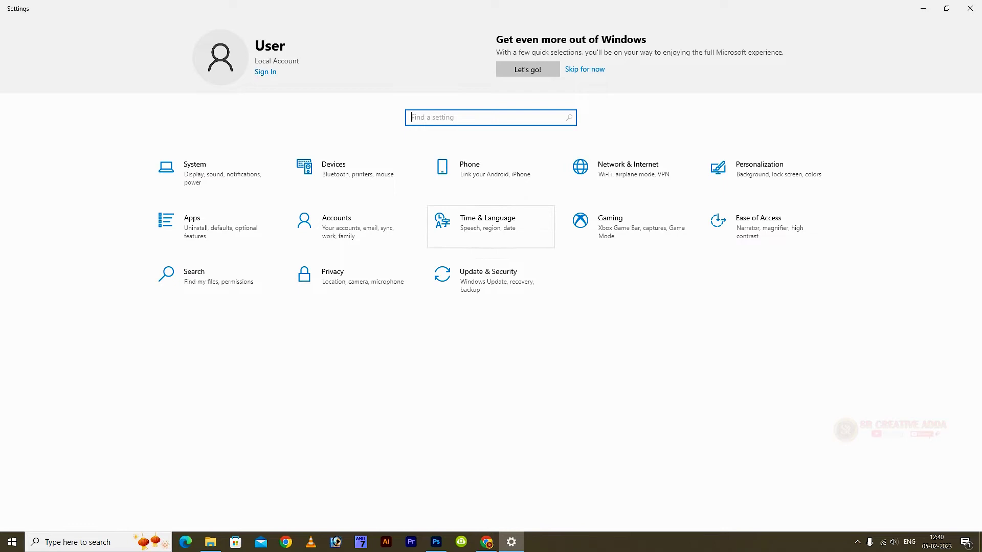
left_click(488, 225)
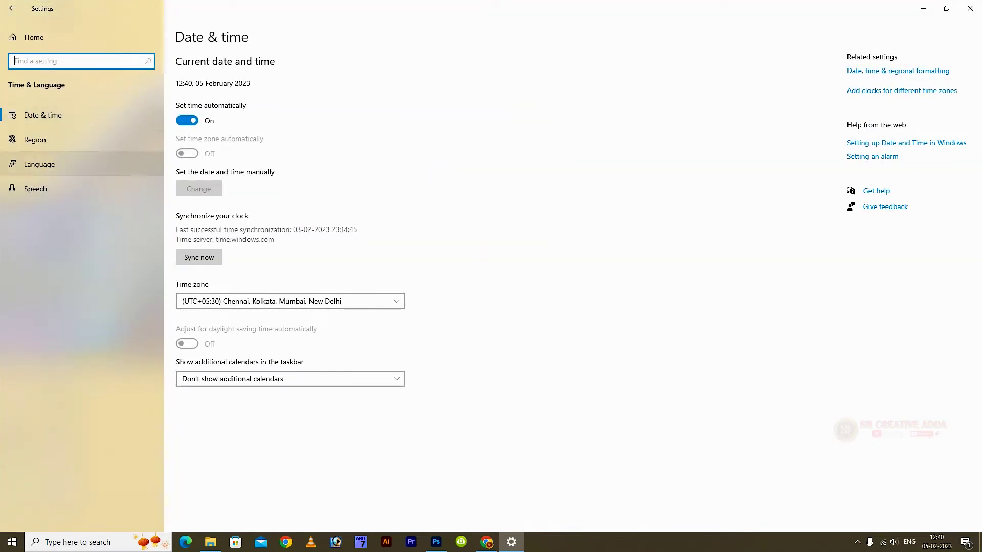
left_click(39, 164)
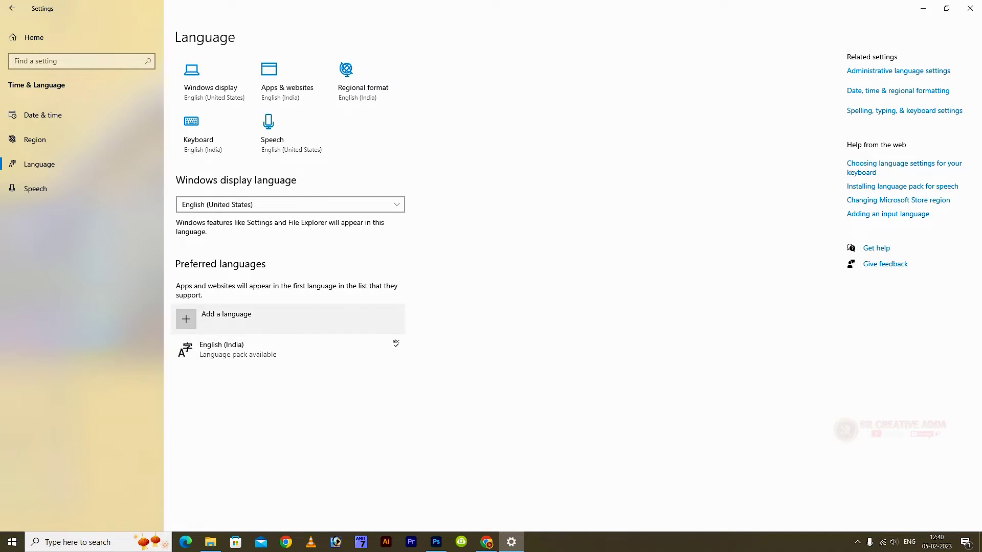
- Add a language by searching 'TELUGU', selecting Telugu and continuing to its install features
left_click(186, 319)
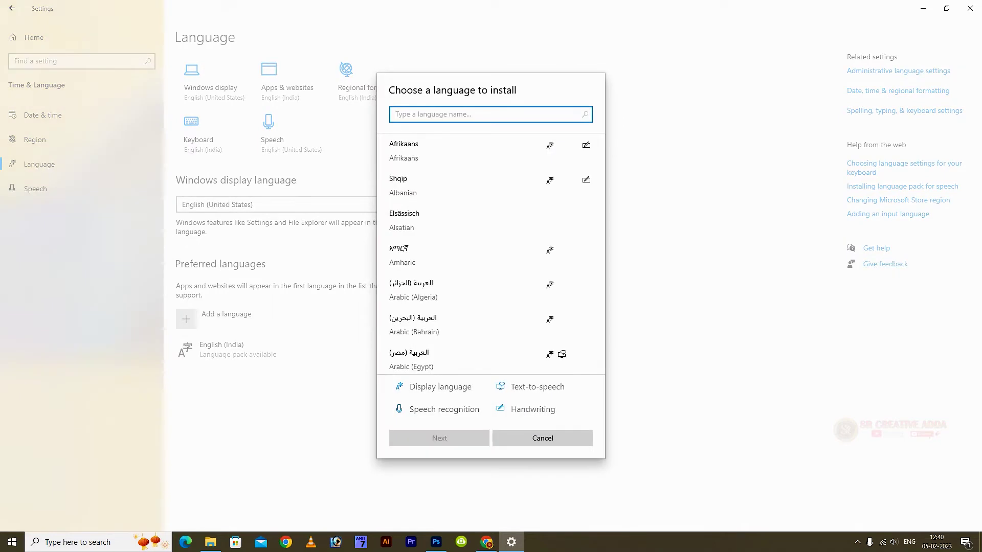
scroll(461, 286, "down", 3)
scroll(460, 246, "down", 3)
scroll(460, 306, "down", 3)
scroll(491, 254, "up", 5)
scroll(491, 253, "up", 3)
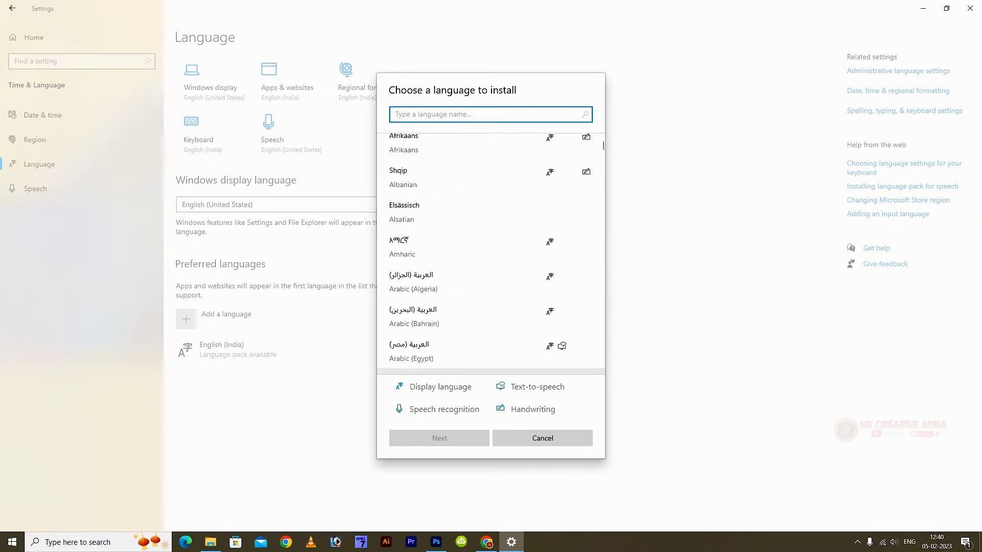
scroll(491, 253, "down", 5)
scroll(491, 253, "down", 5)
scroll(491, 205, "down", 5)
scroll(491, 215, "down", 3)
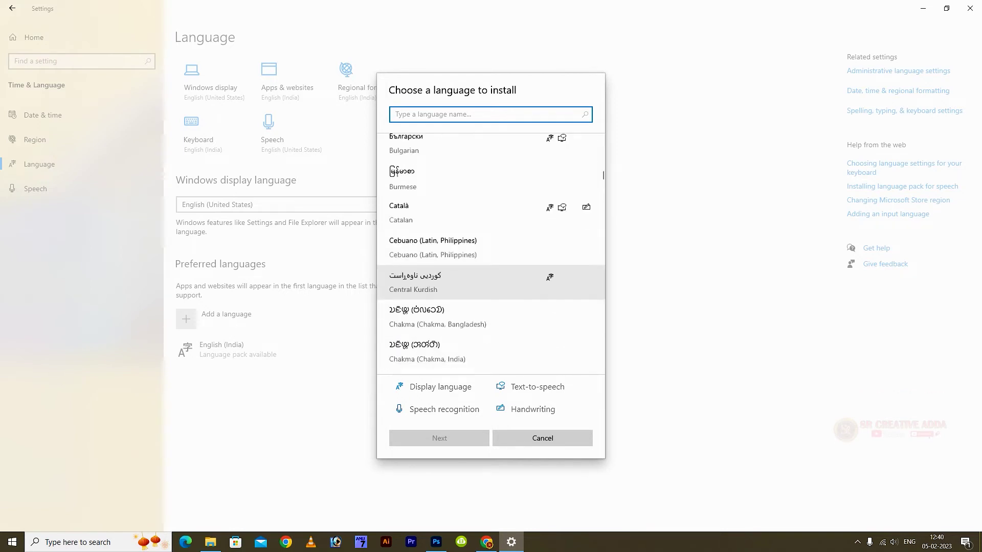
scroll(491, 225, "down", 4)
scroll(491, 233, "down", 3)
scroll(491, 230, "down", 5)
scroll(491, 205, "down", 5)
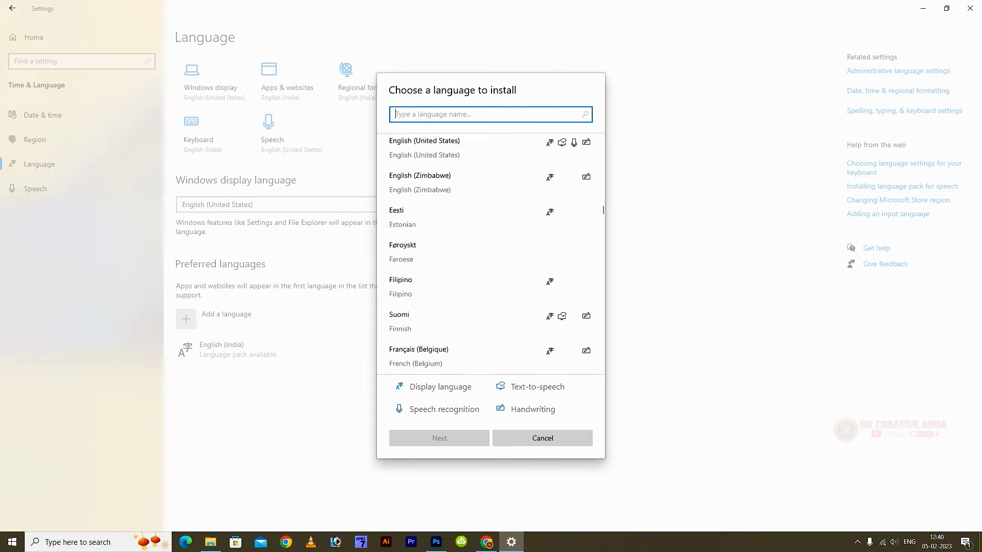
scroll(491, 179, "down", 5)
scroll(491, 148, "down", 5)
scroll(491, 148, "down", 2)
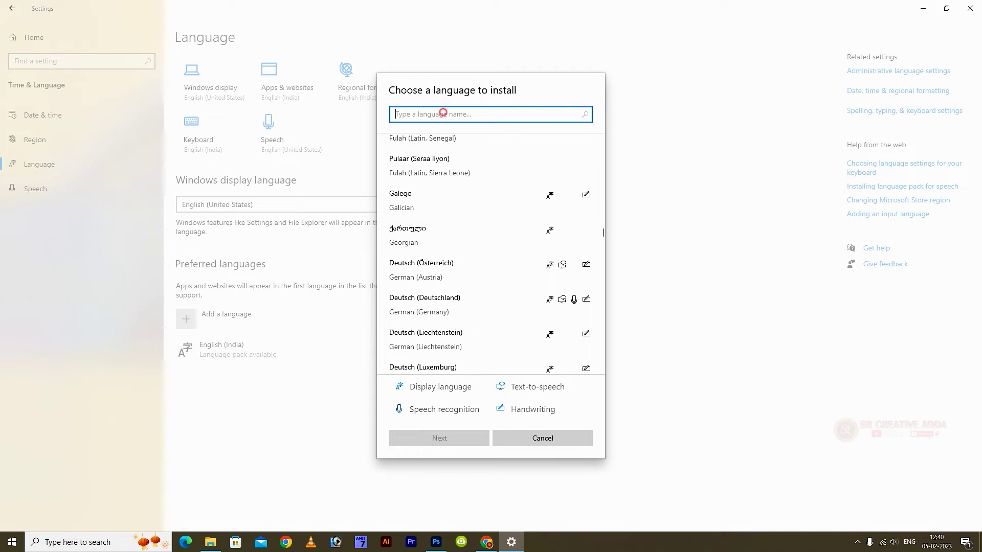
type("TELUGU")
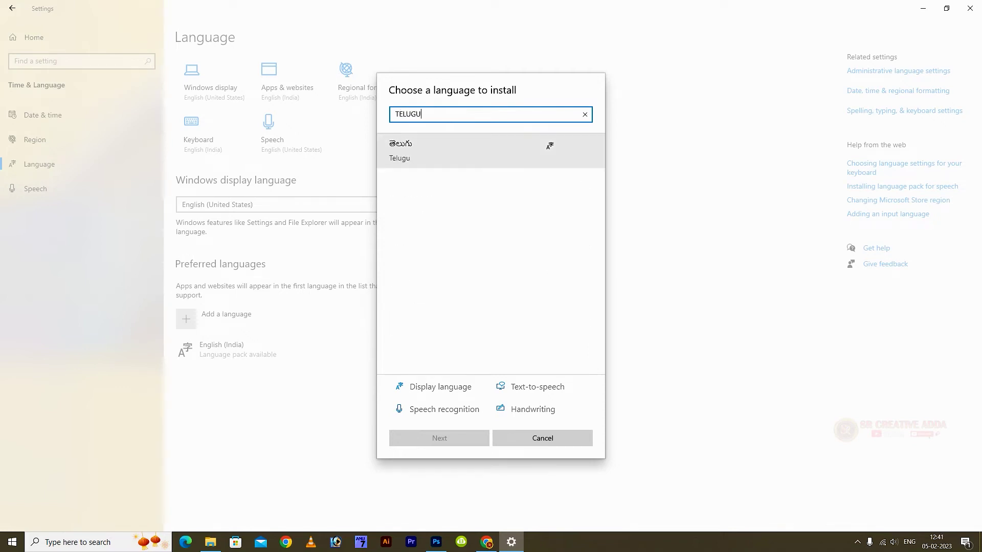
left_click(460, 151)
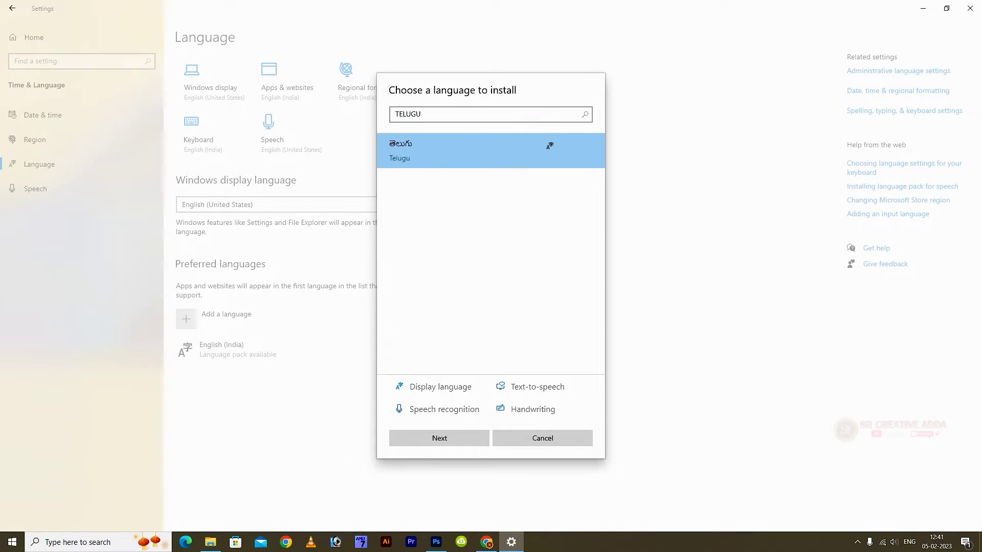
left_click(439, 438)
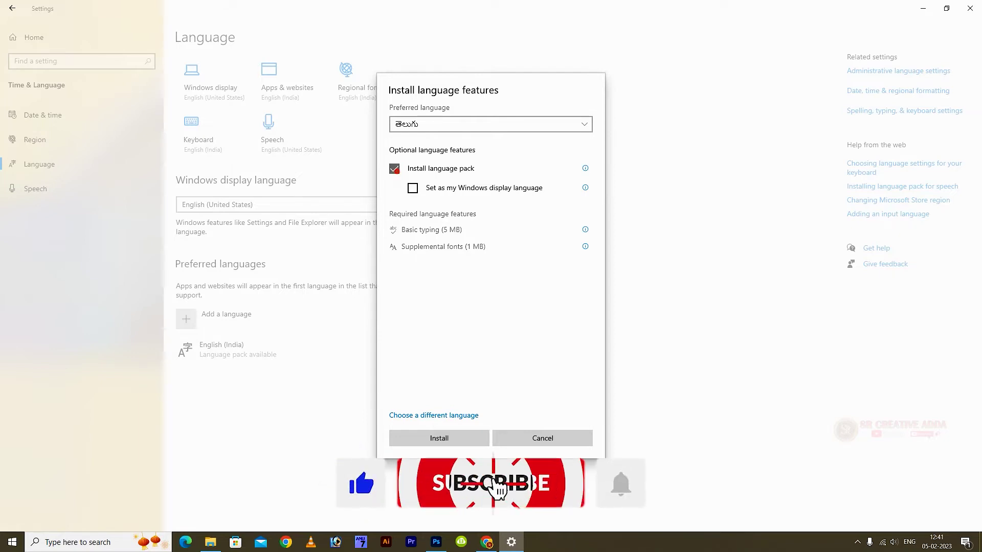
- Set the language pack option and install Telugu into the preferred languages
left_click(394, 169)
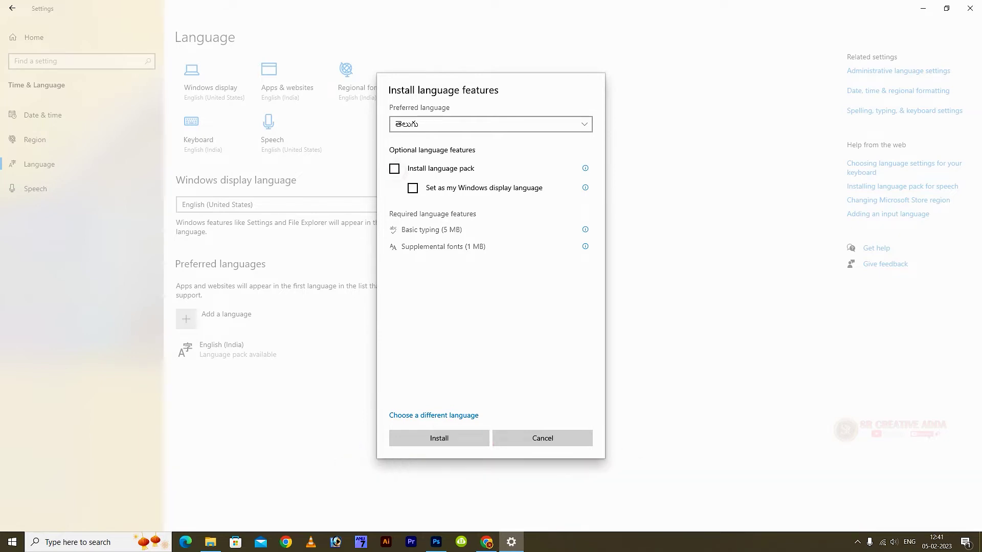
left_click(435, 439)
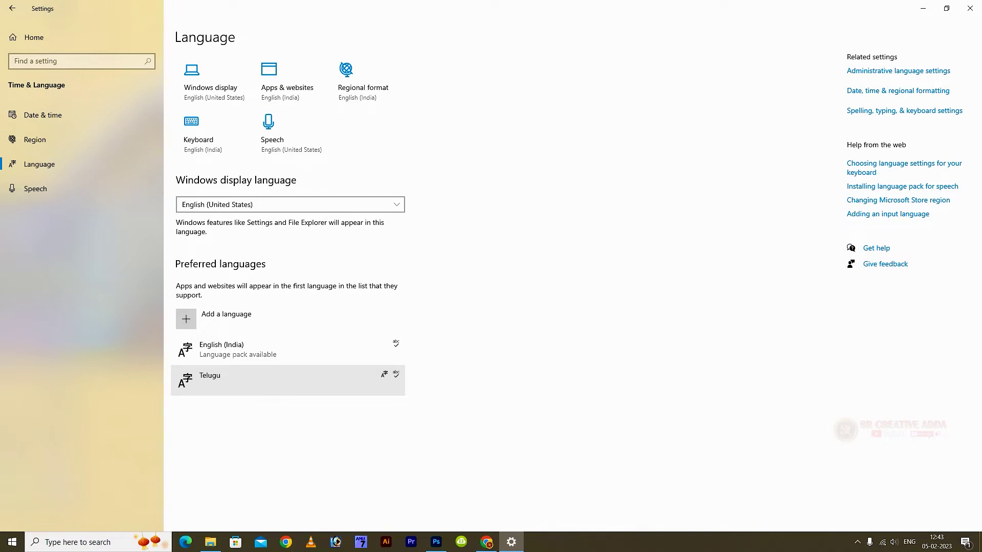
- In Telugu's language options, add the Telugu Phonetic (IME) keyboard and close Settings
left_click(258, 383)
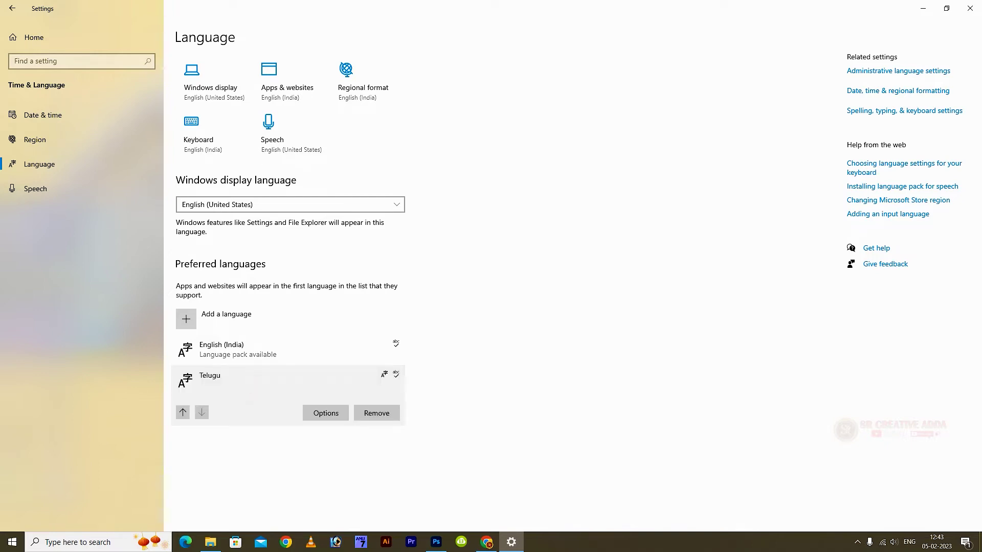
left_click(326, 414)
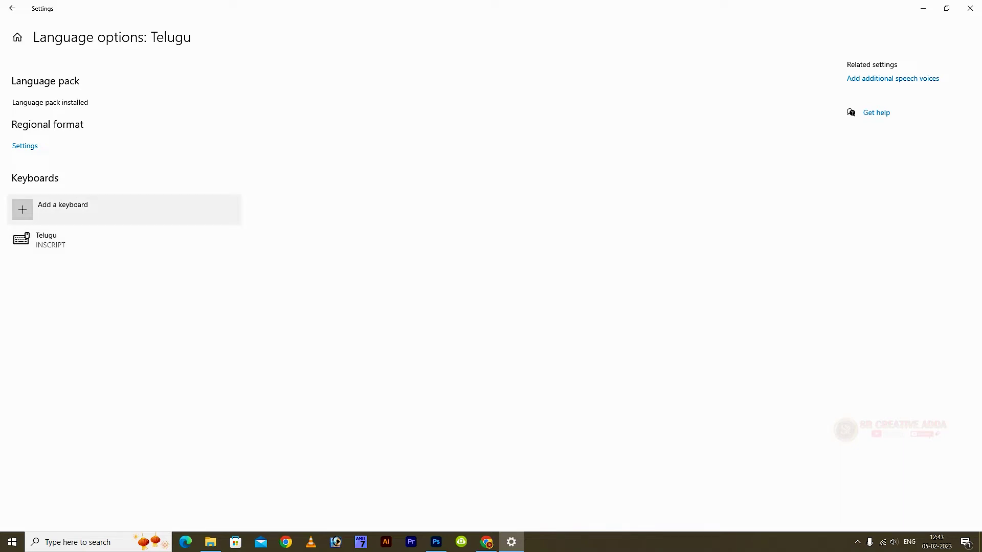
left_click(63, 210)
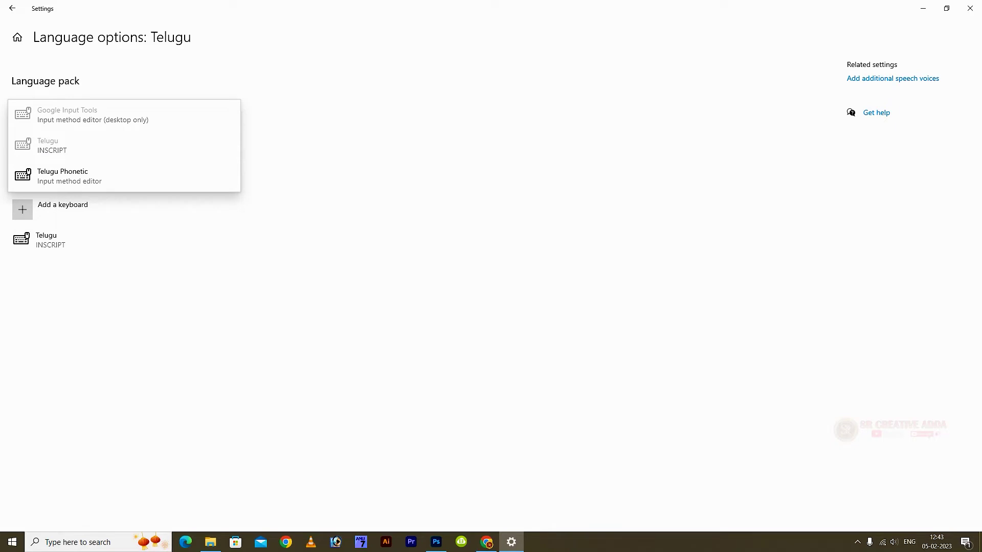
left_click(69, 176)
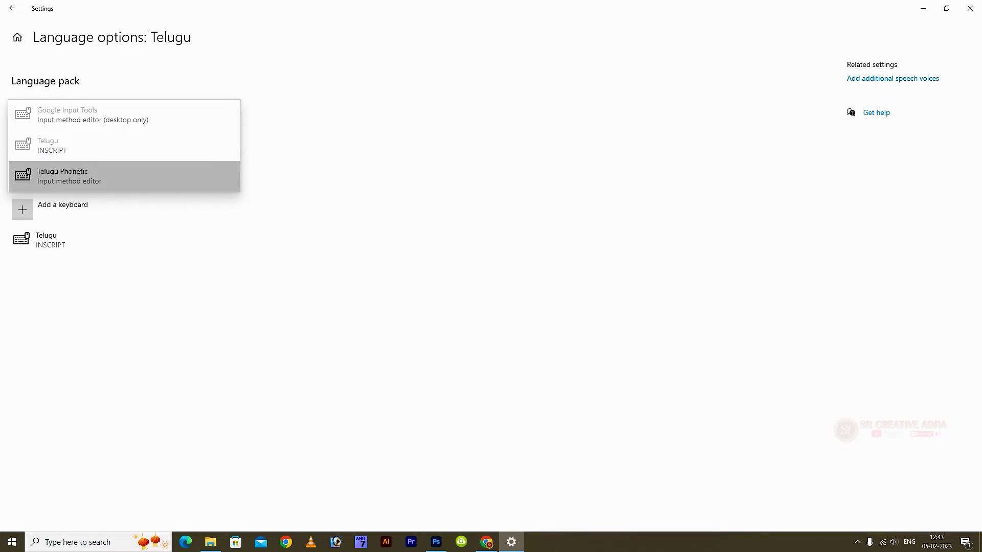
left_click(121, 182)
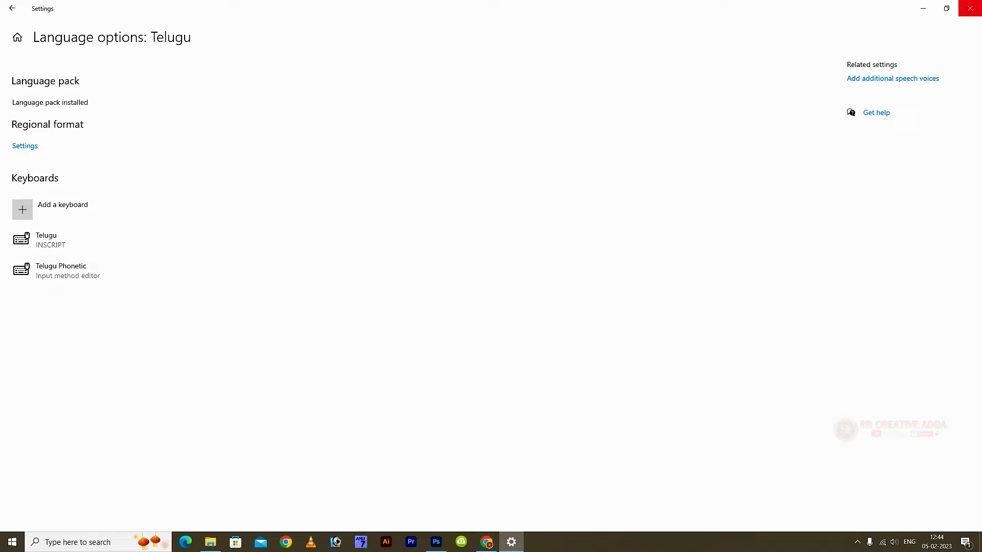
left_click(970, 8)
- Refresh the desktop and bring Photoshop back to the front
right_click(375, 168)
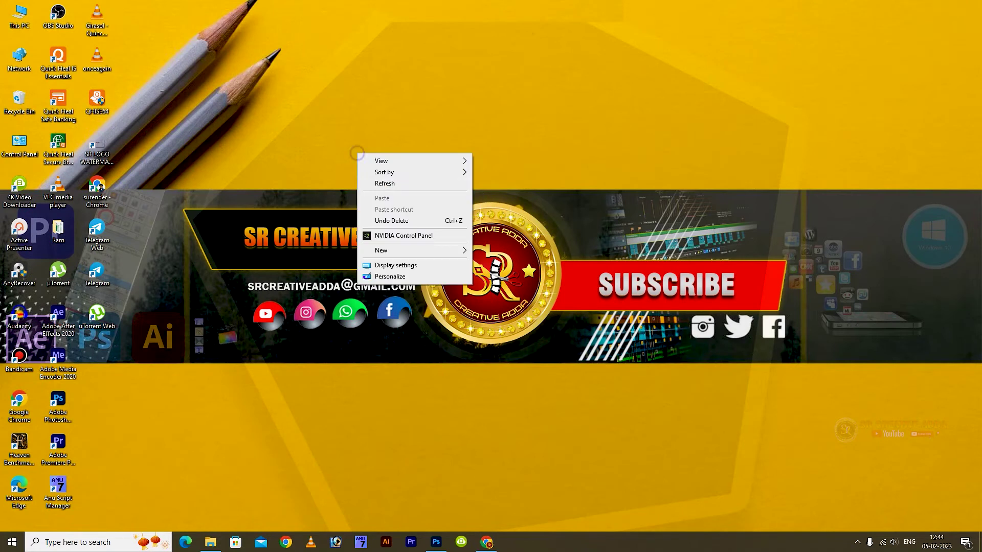
left_click(403, 198)
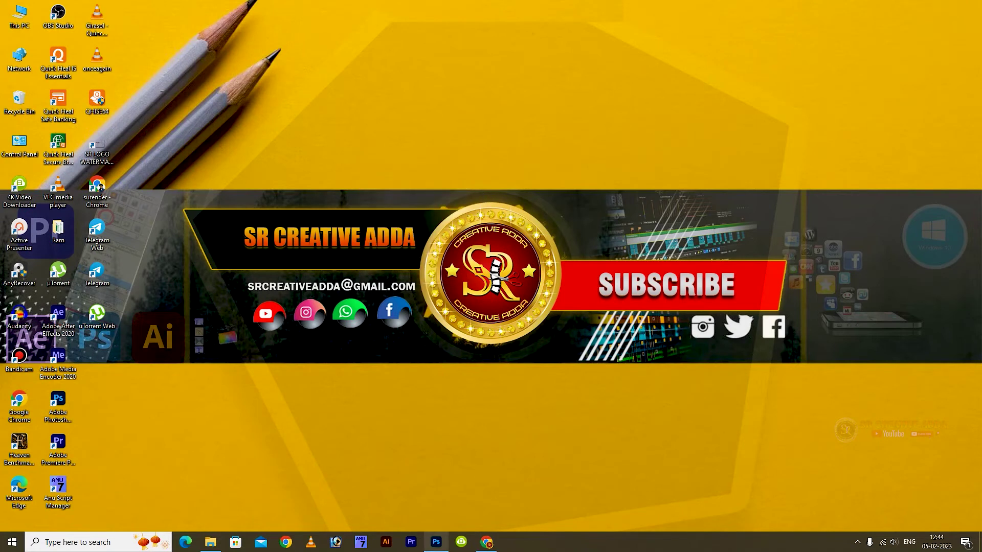
left_click(436, 541)
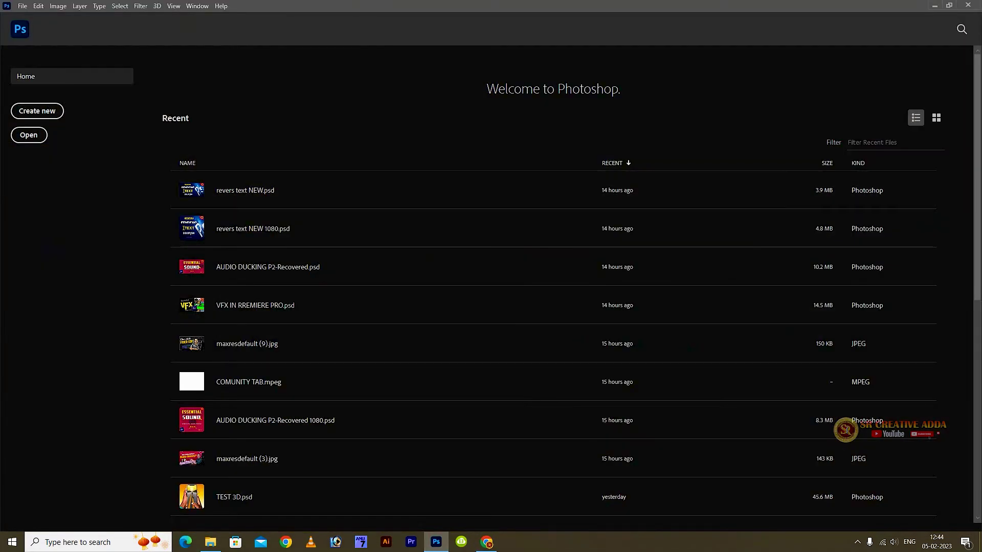
- Set the Type preferences text engine to World-Ready Layout and confirm
left_click(39, 6)
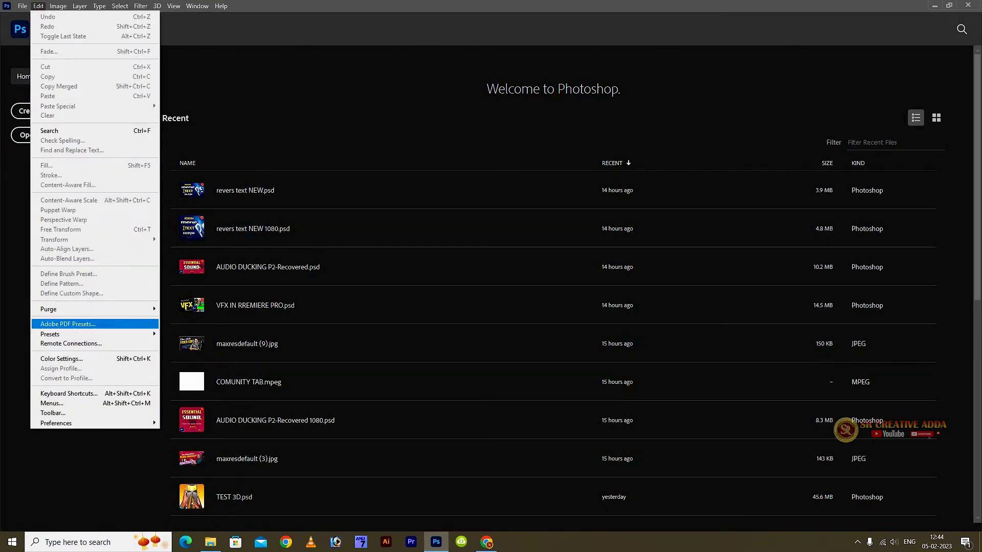
mouse_move(76, 423)
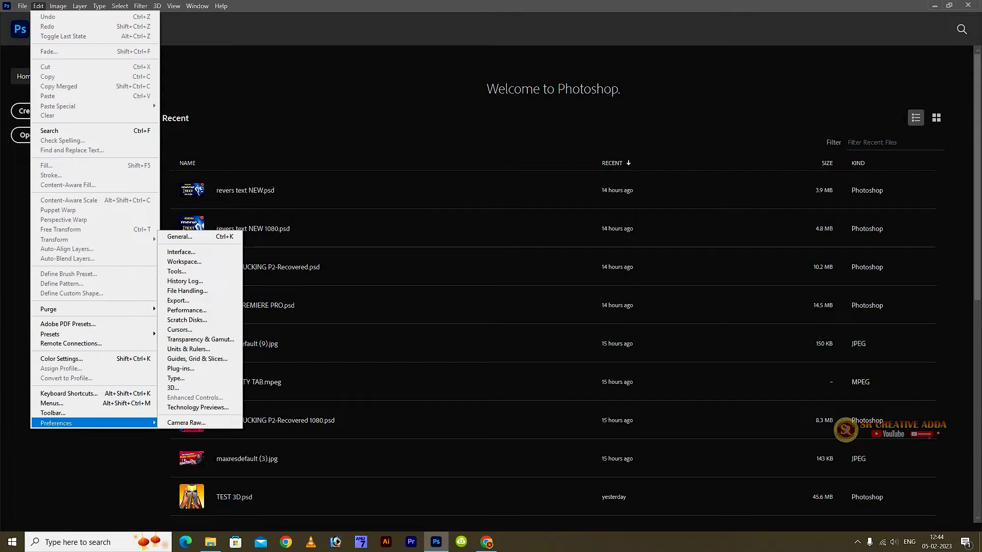
left_click(183, 378)
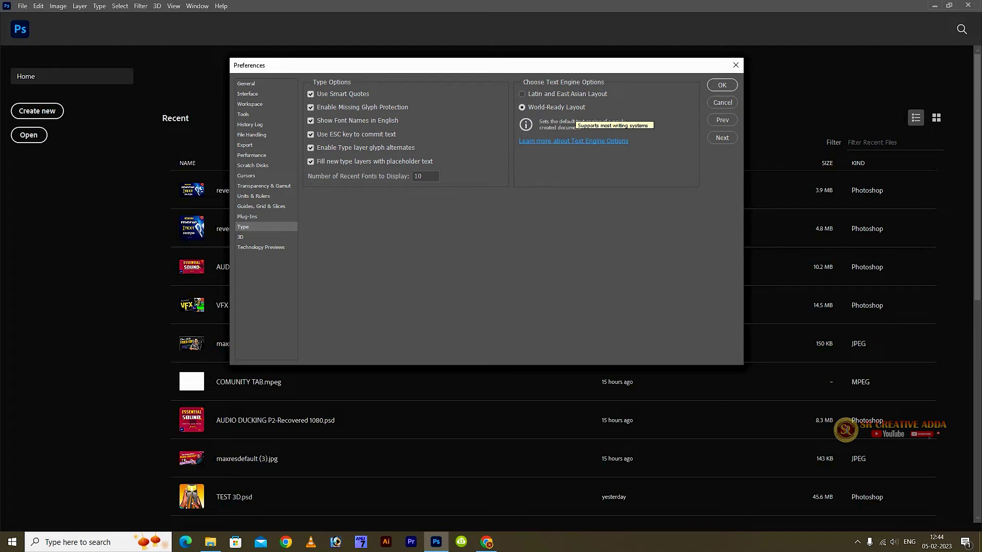
left_click(522, 93)
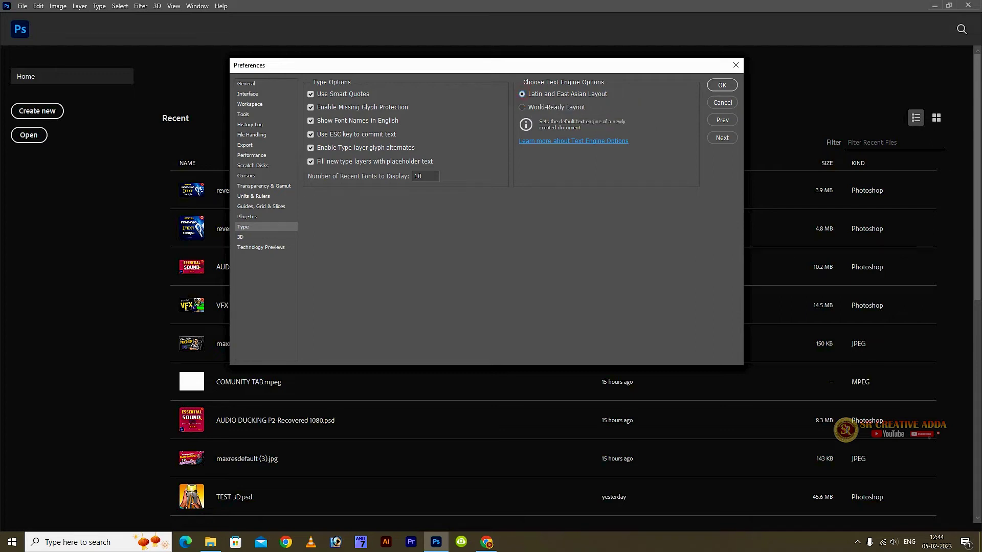
left_click(522, 107)
left_click(722, 85)
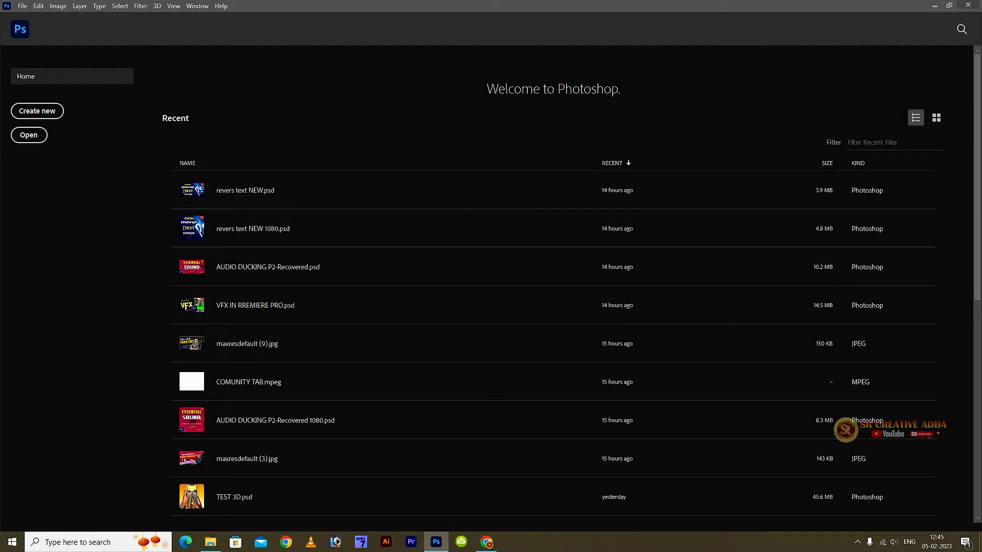
- Quit Photoshop, refresh the desktop twice, and relaunch Photoshop from the taskbar
left_click(967, 5)
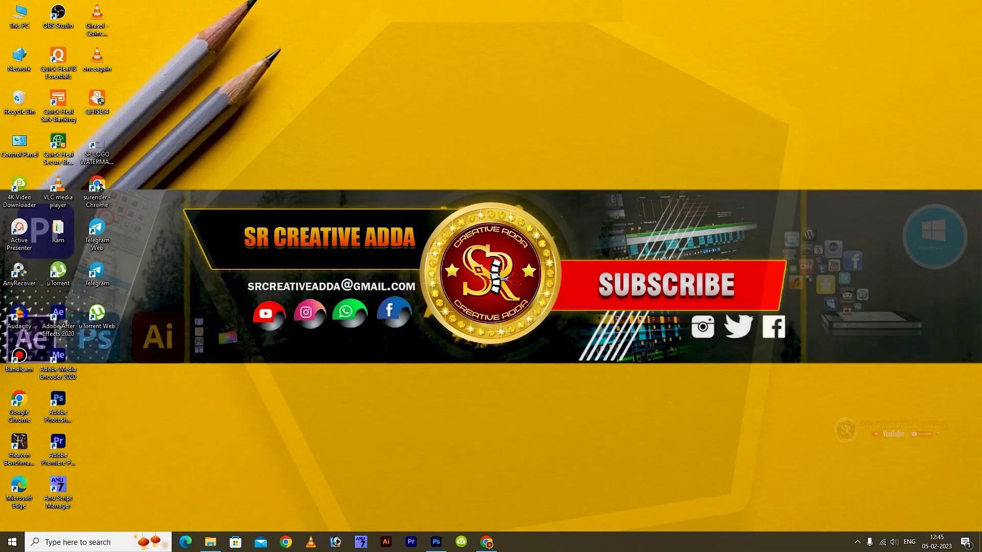
right_click(368, 105)
left_click(404, 138)
right_click(370, 113)
left_click(404, 145)
left_click(436, 542)
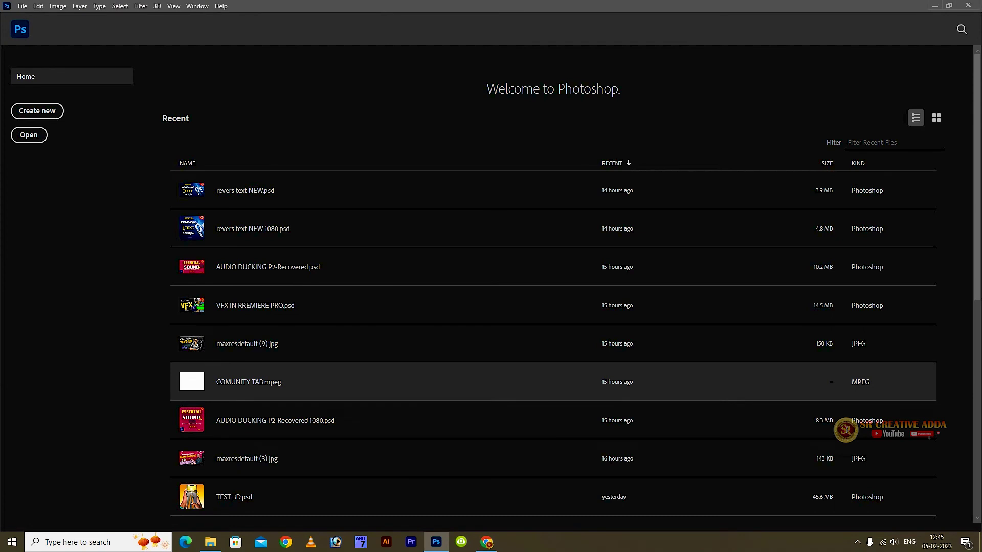
- Create a new document from the Custom 1920×1080 px recent preset
left_click(22, 6)
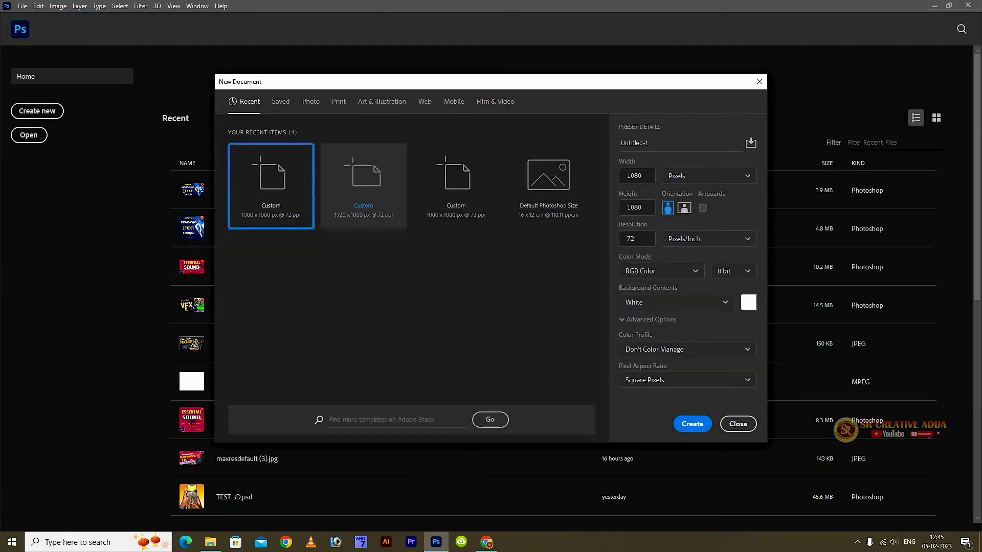
left_click(363, 184)
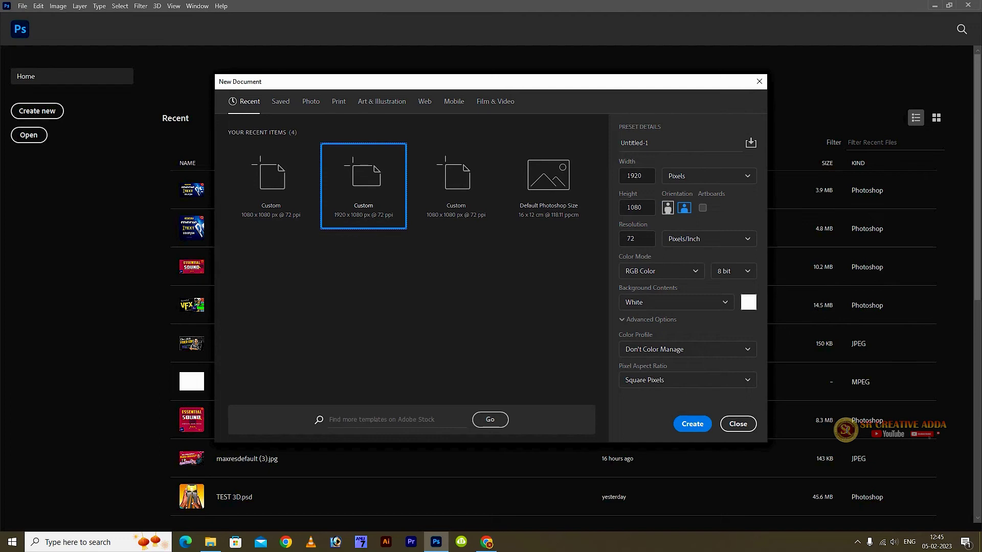
left_click(692, 424)
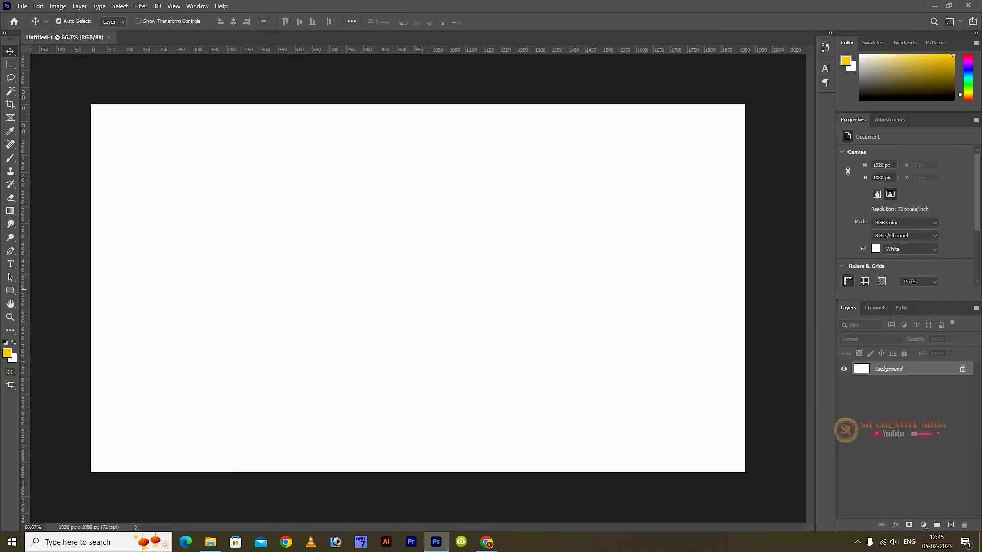
- Type and commit 'SR CREATIVE ADDA' as a text layer, then drag it toward the canvas centre
left_click(11, 263)
left_click(263, 248)
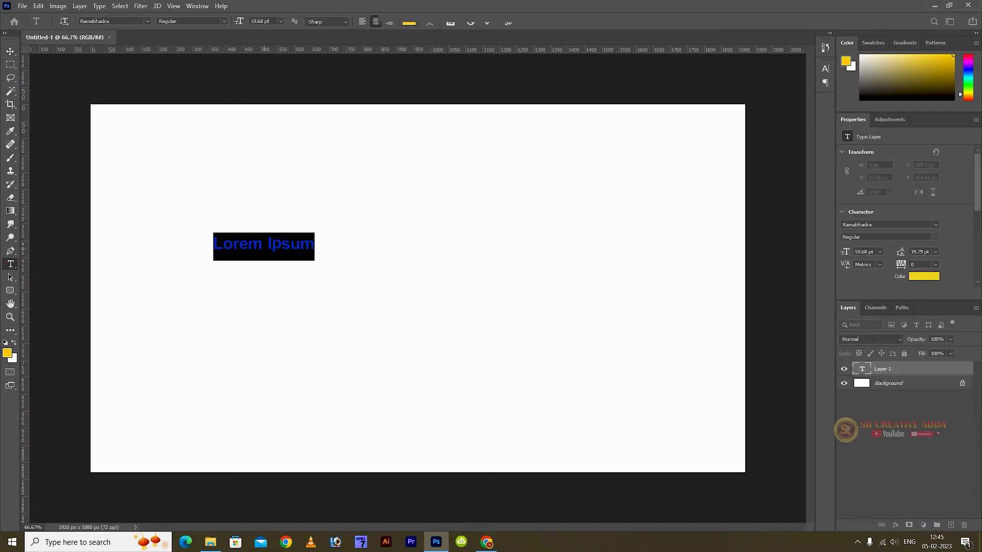
type("SR CREATIVE ADDA")
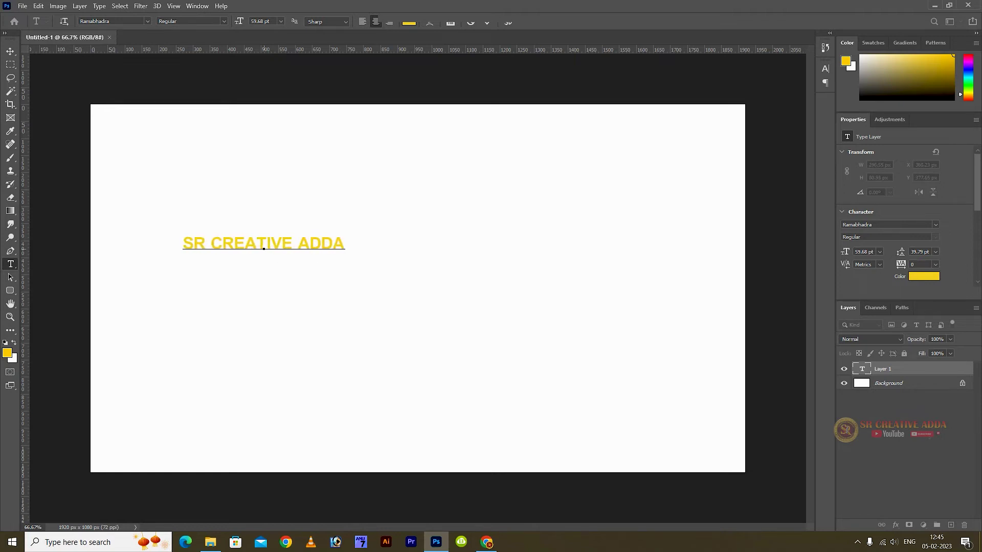
key("ctrl+Return")
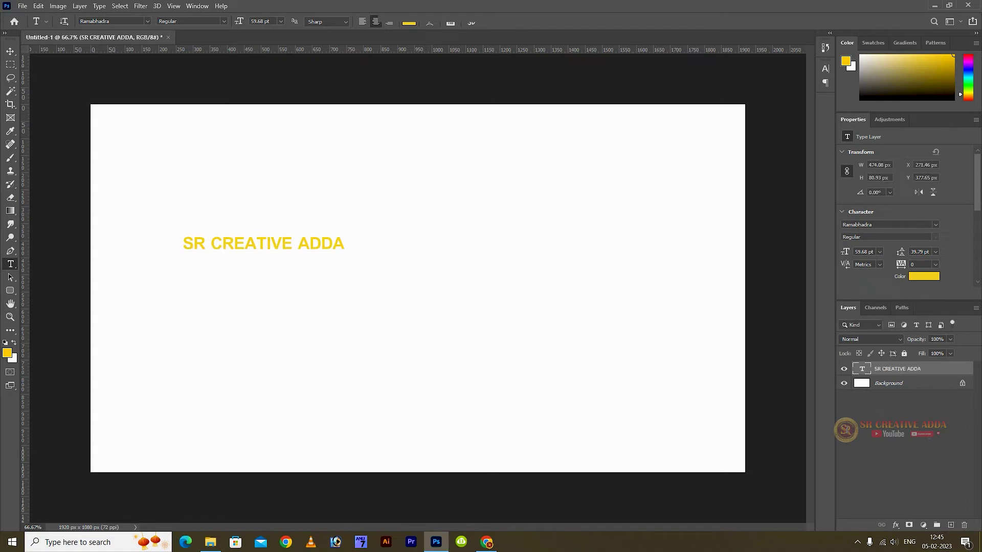
key("v")
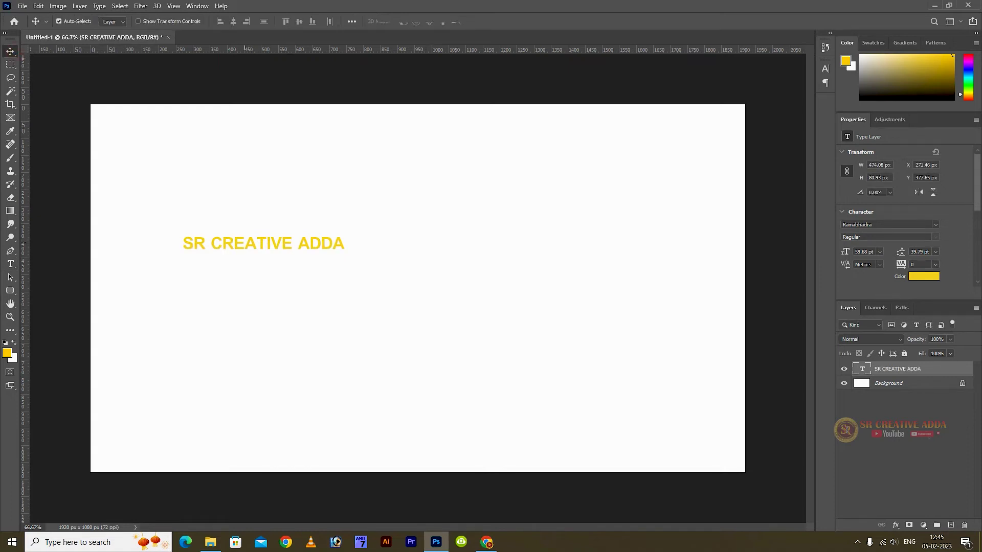
left_click_drag(258, 243, 373, 273)
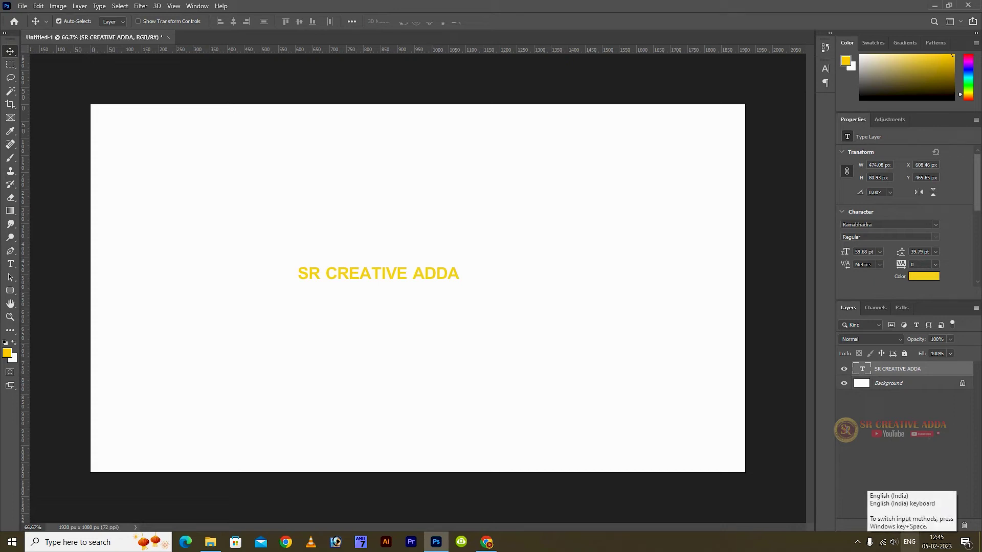
- Cycle the Windows input languages with Win+Space until Telugu Phonetic is active
left_click(910, 542)
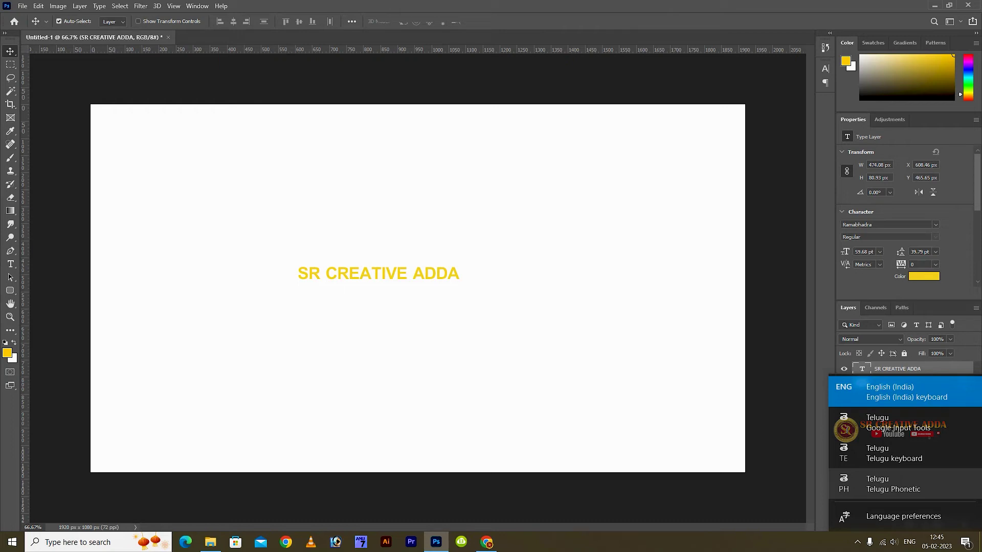
key("Escape")
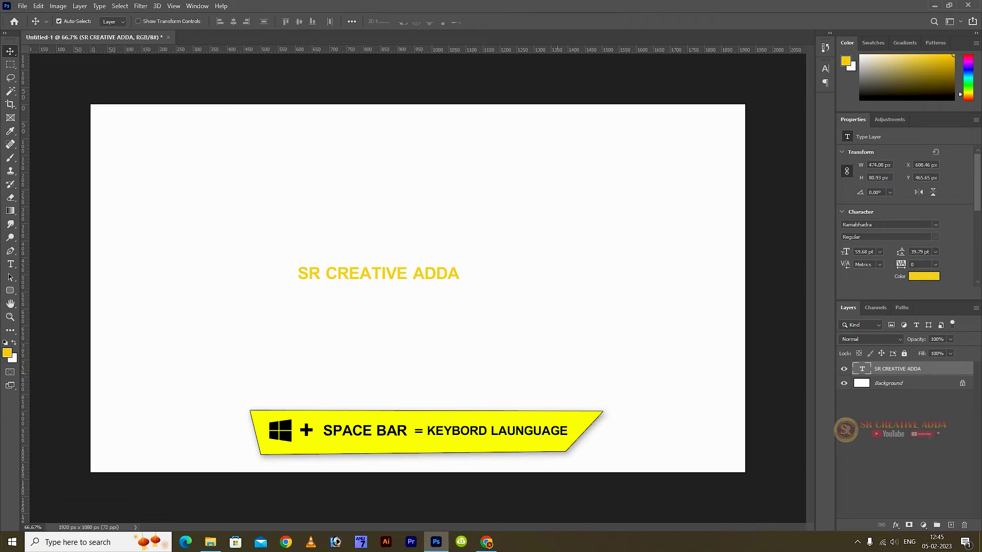
key("super+space")
key("super+shift+space")
key("super+shift+space")
key("super+space")
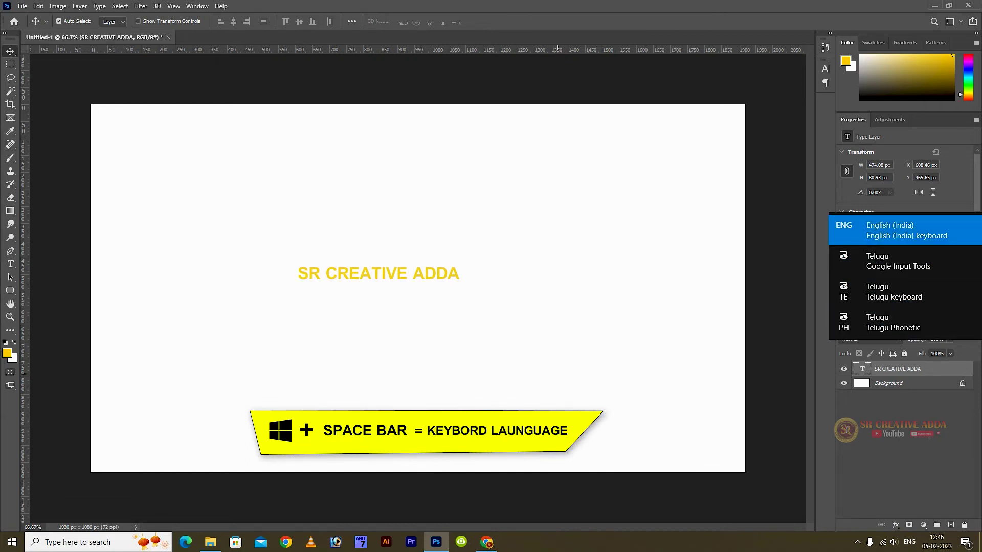
key("super+space")
key("super+space")
key("super+space")
key("super+space")
key("super+space")
key("super+space")
key("super+space")
key("super+space")
key("super+space")
key("super+space")
key("super+space")
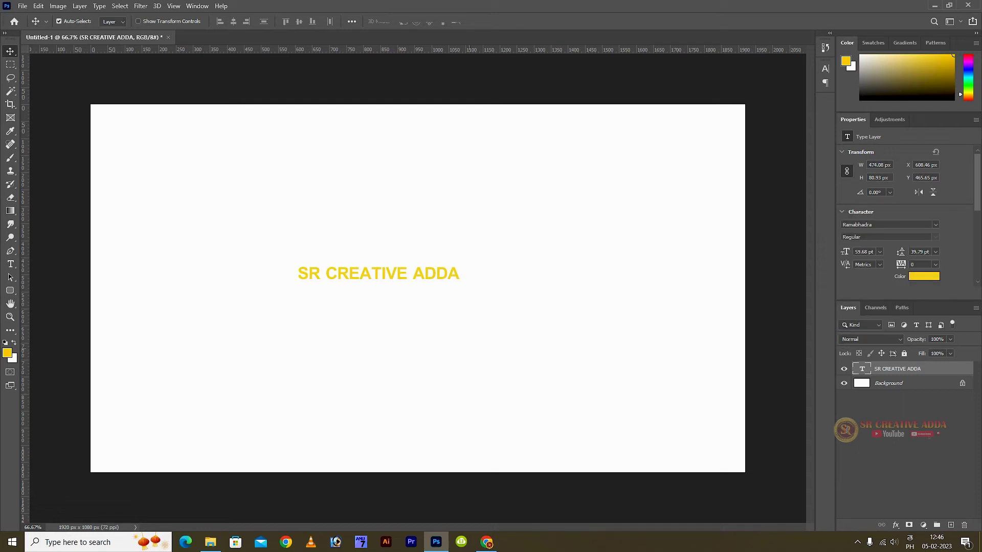
- Raise the heading and start a text line below it reading అందరూ
left_click_drag(348, 275, 350, 182)
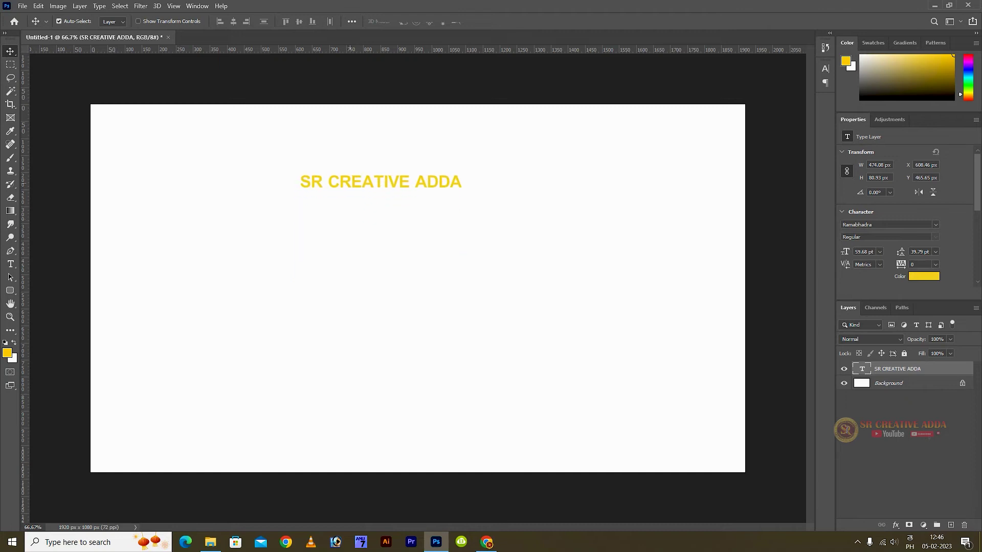
left_click(10, 263)
left_click(286, 296)
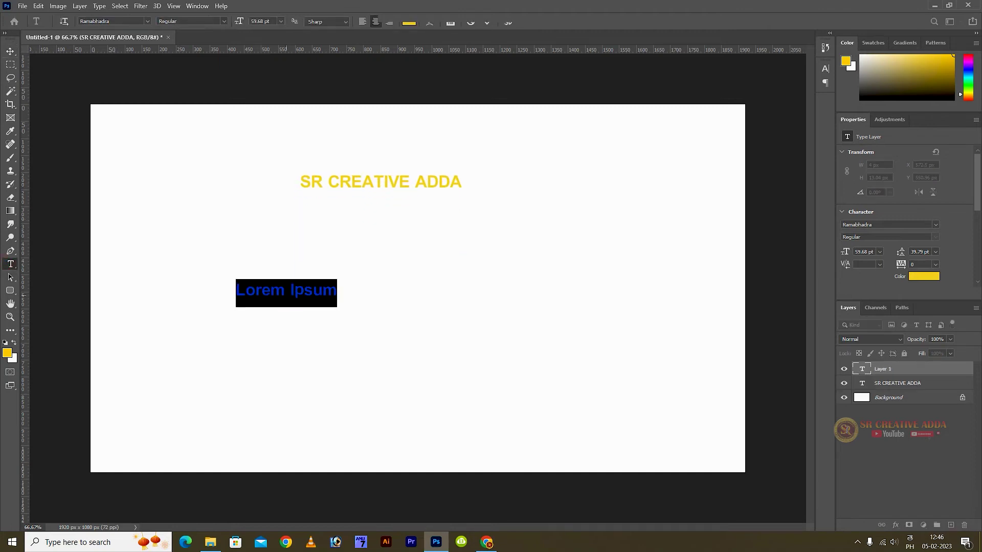
type("and")
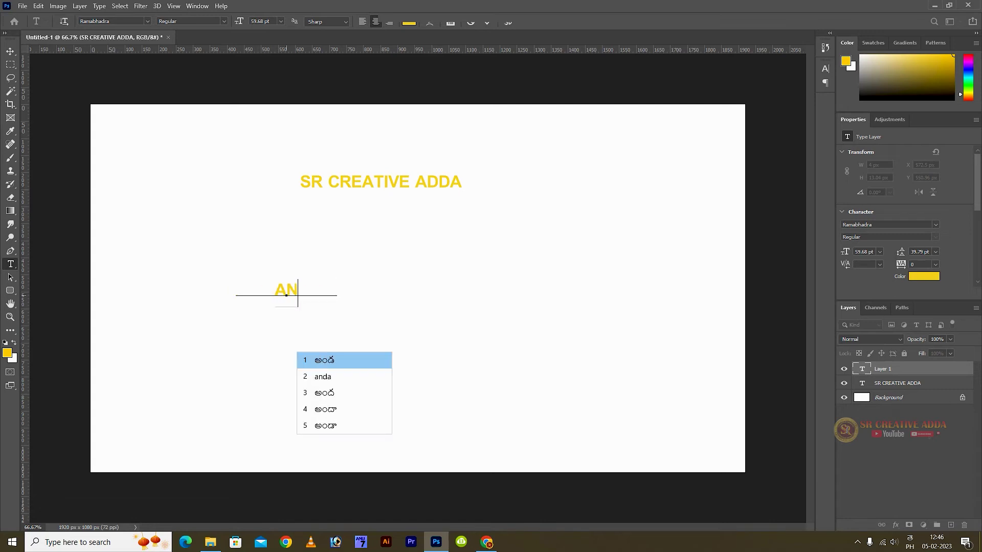
type("aru")
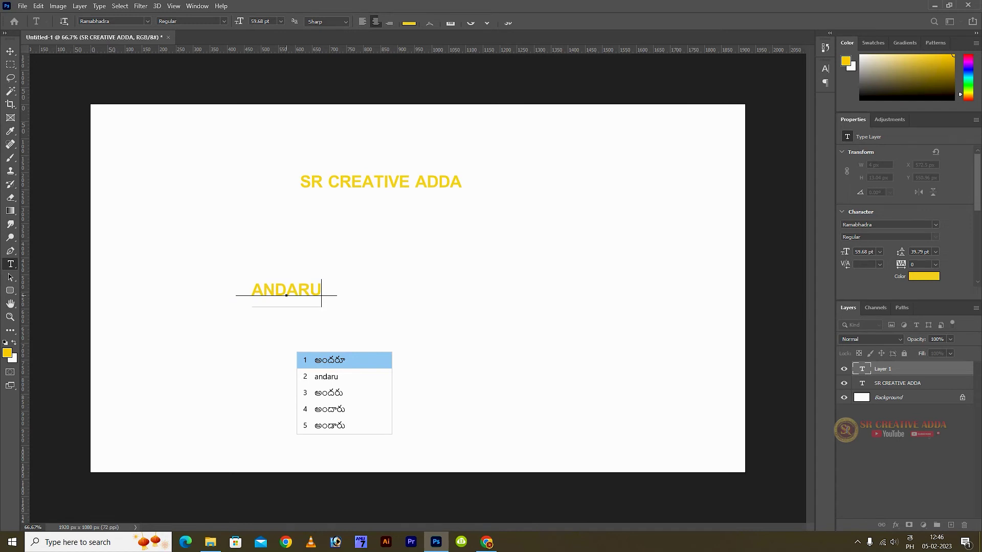
key("Down")
key("Down")
key("Down")
key("Down")
key("Down")
key("Down")
key("Down")
key("Down")
key("Down")
key("Up")
key("Up")
key("Up")
key("Up")
key("Up")
key("Up")
key("Up")
key("Up")
key("Up")
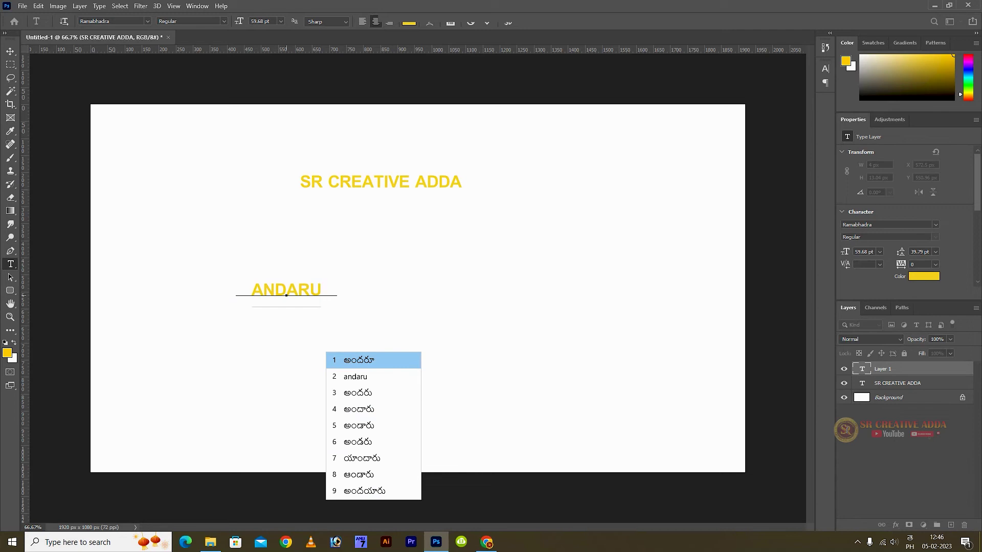
key("Return")
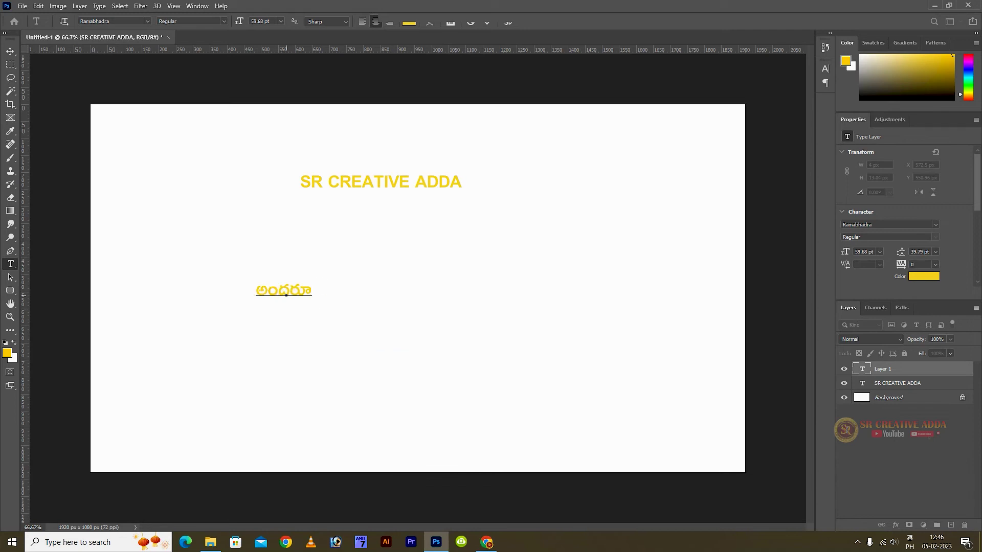
- Add బాగుండాలి and అందులో, then browse suggestions for నేనుండాలి
type(" BAGUNDALI")
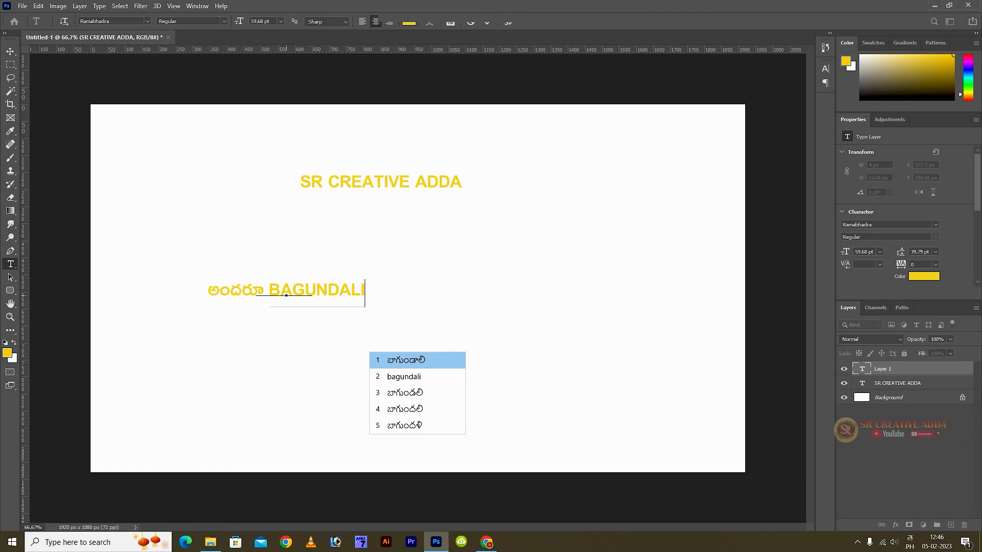
key("Return")
type("ANDULLo")
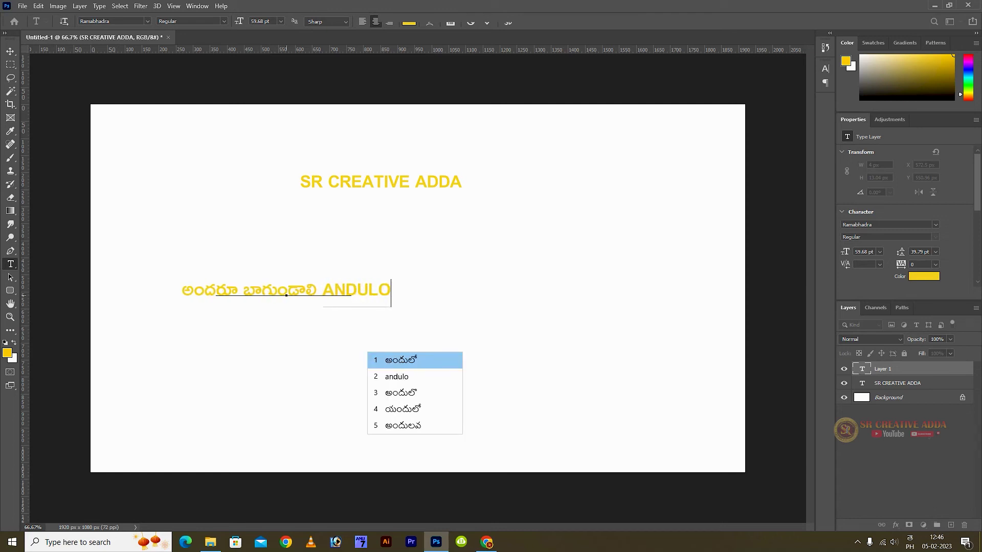
key("Return")
type("NENUNDALI")
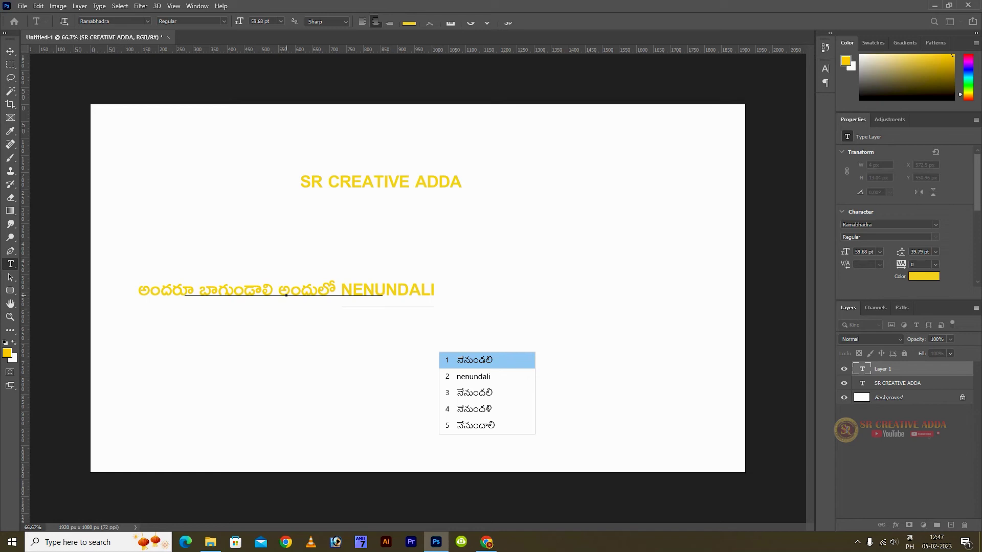
key("Down")
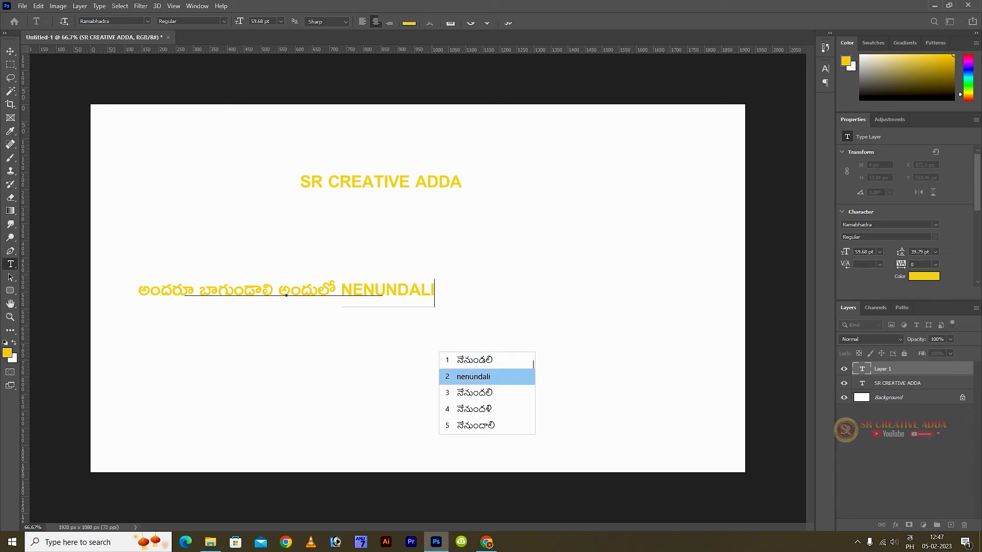
key("Down")
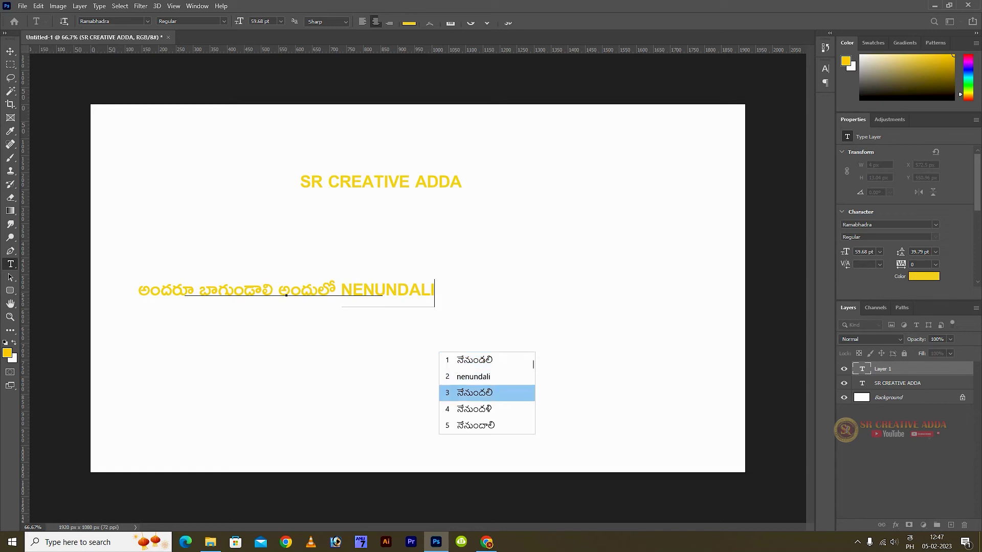
key("Down")
key("Down")
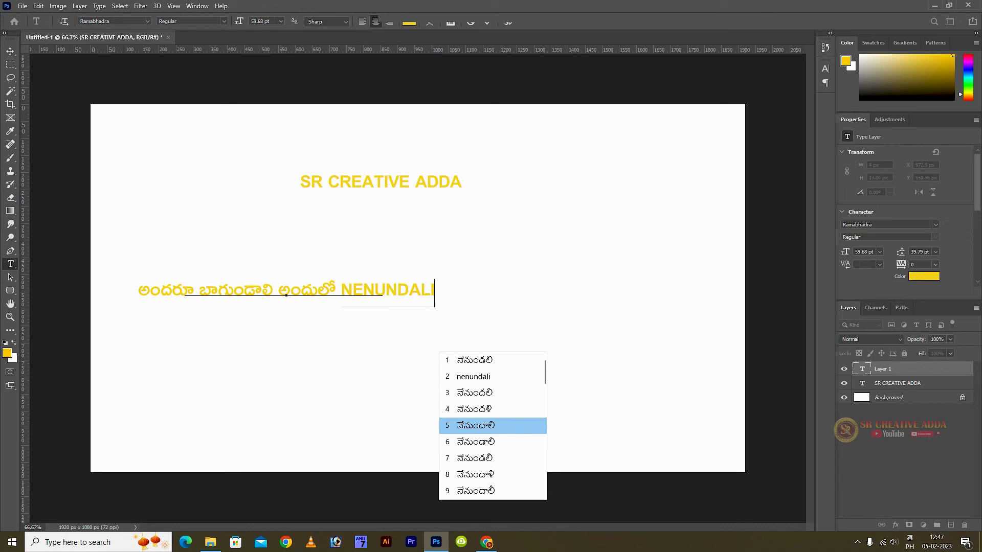
key("Down")
- Finish the line with నేనుండాలి, commit it, and centre it just beneath the heading
left_click(485, 443)
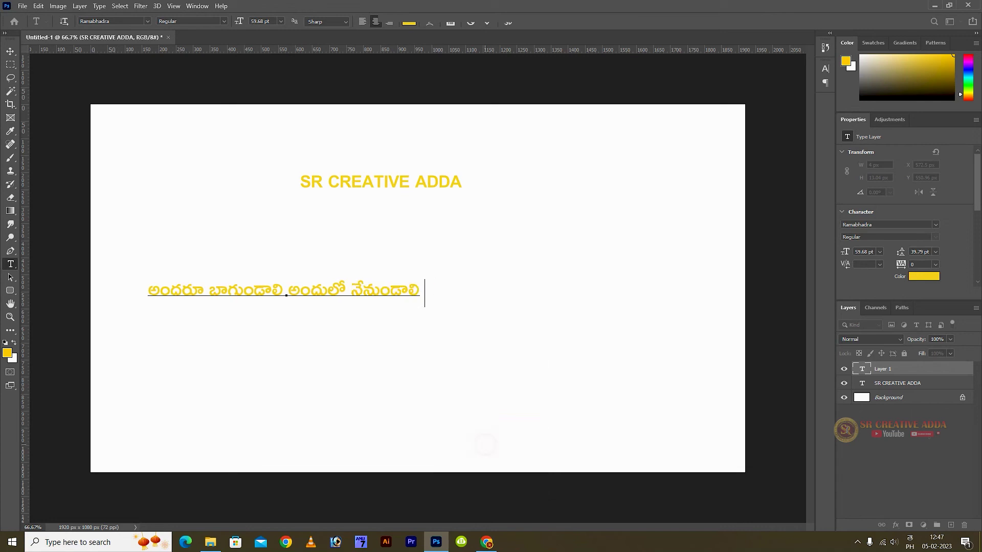
left_click(486, 23)
left_click(10, 51)
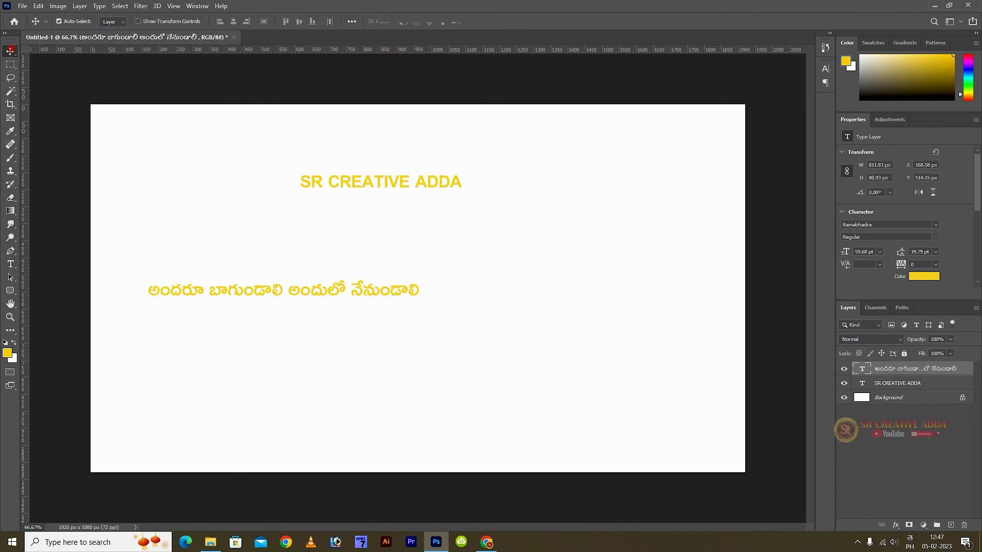
left_click_drag(265, 291, 375, 276)
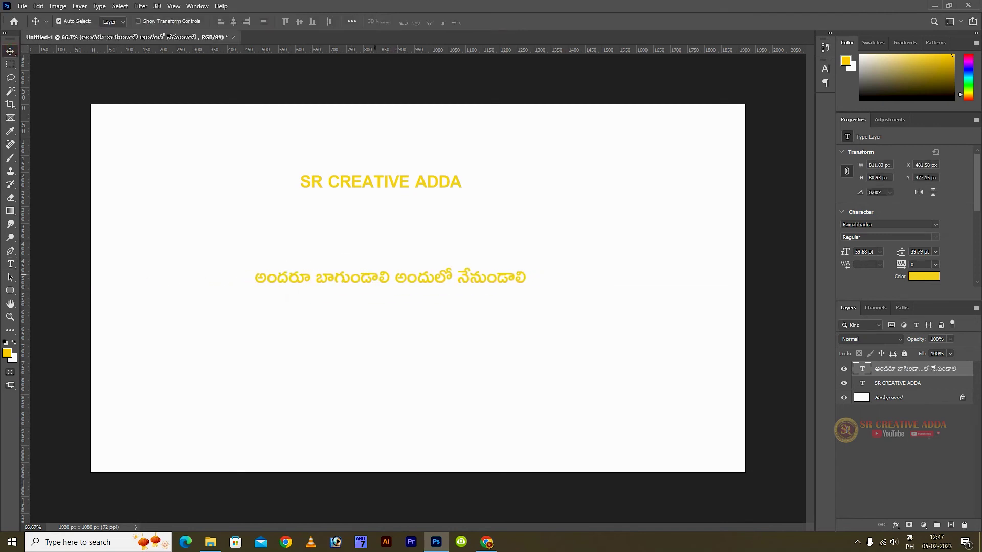
key("ctrl")
left_click_drag(390, 278, 394, 283)
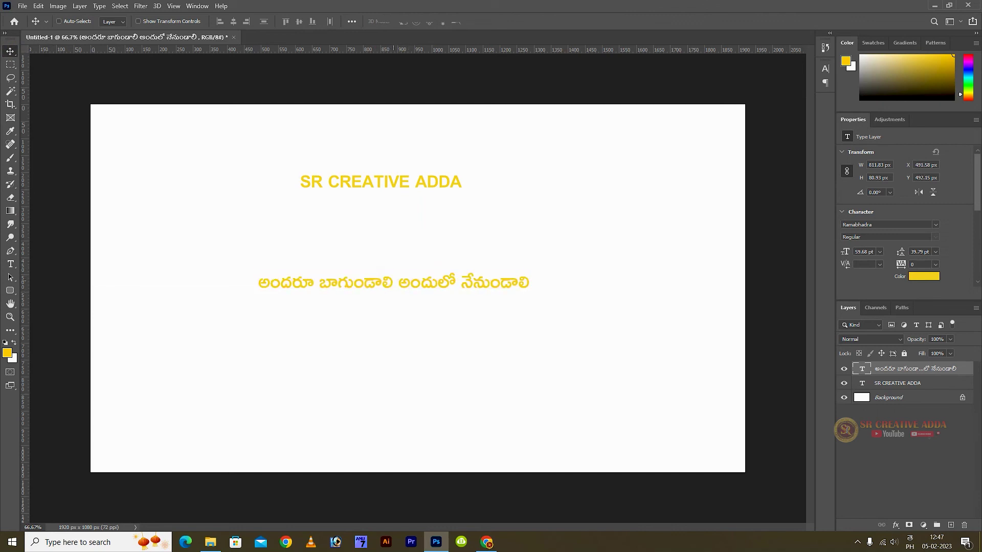
mouse_move(394, 281)
left_mouse_down()
mouse_move(396, 250)
mouse_move(378, 266)
left_mouse_up()
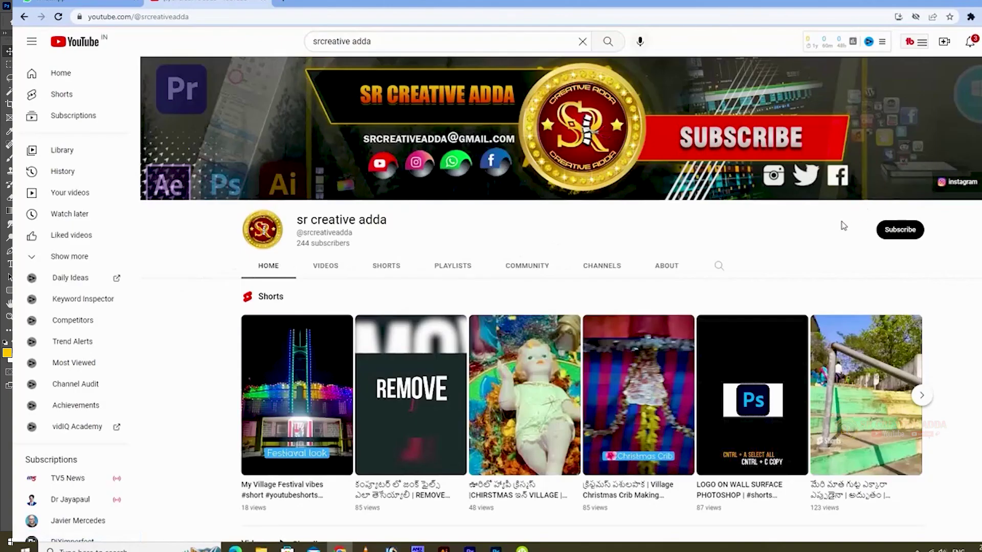
- Subscribe to the sr creative adda channel and set its notifications to All
left_click(900, 232)
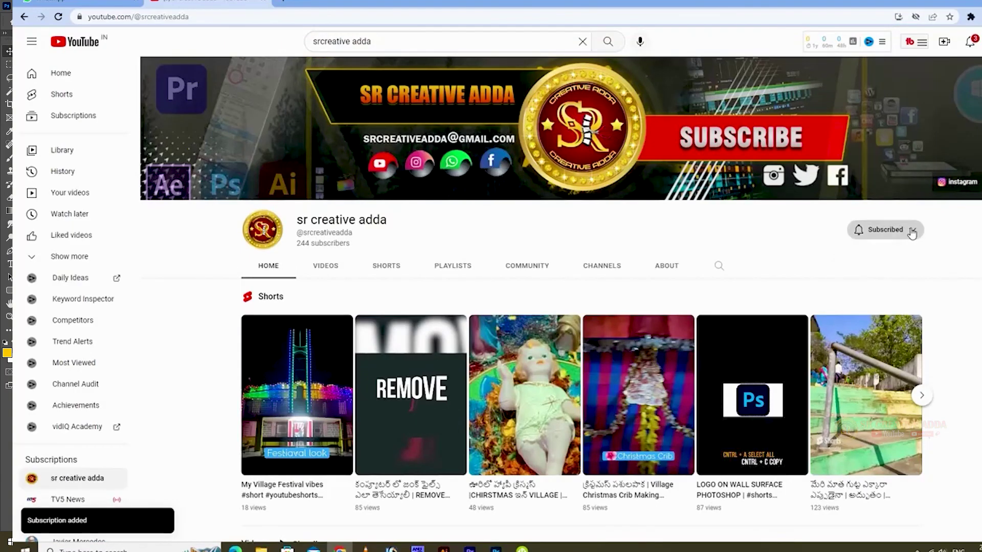
left_click(912, 234)
left_click(895, 254)
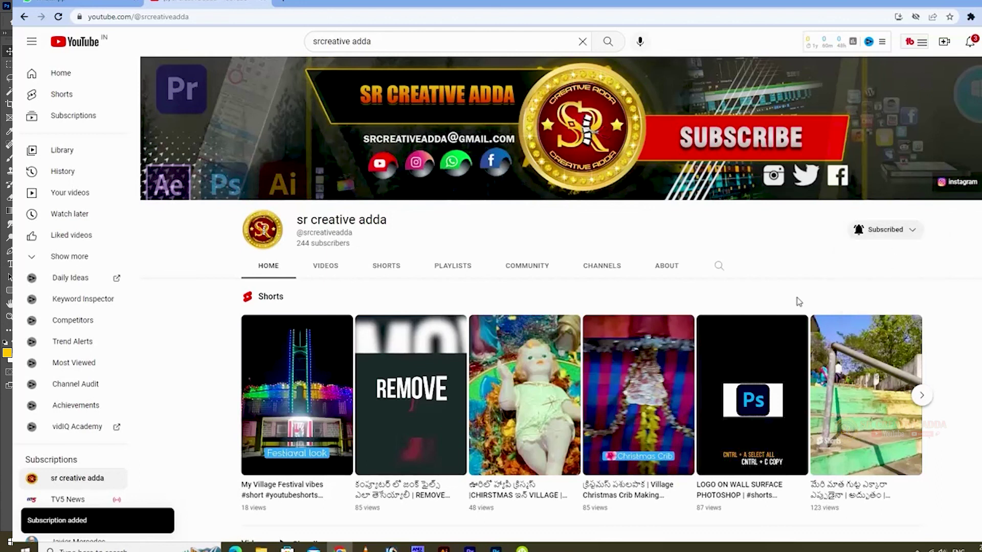